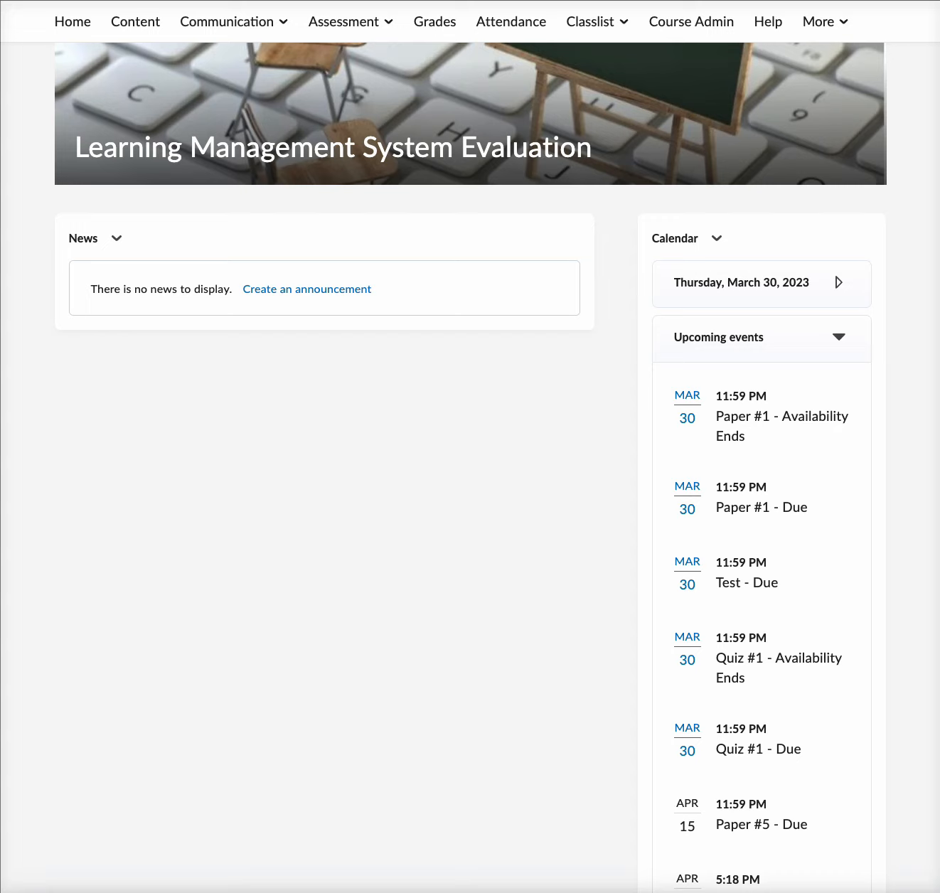
Open Course Administration and locate the Quizzes tool in the Assessment category.
click(695, 21)
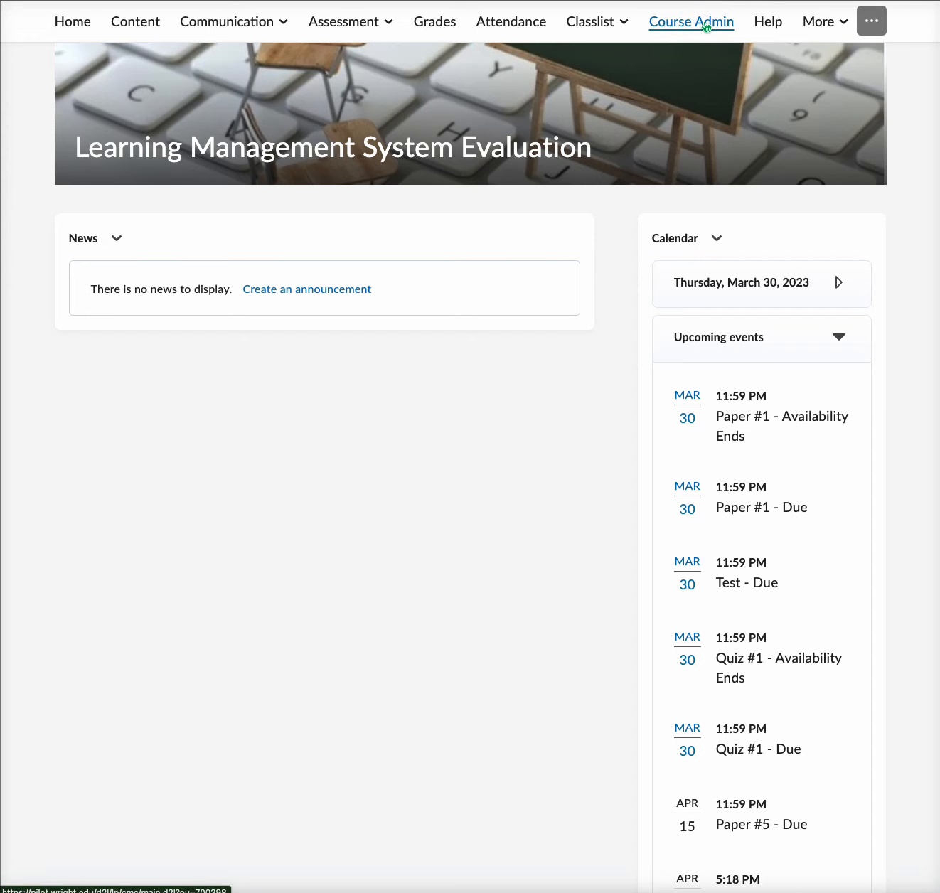
click(708, 26)
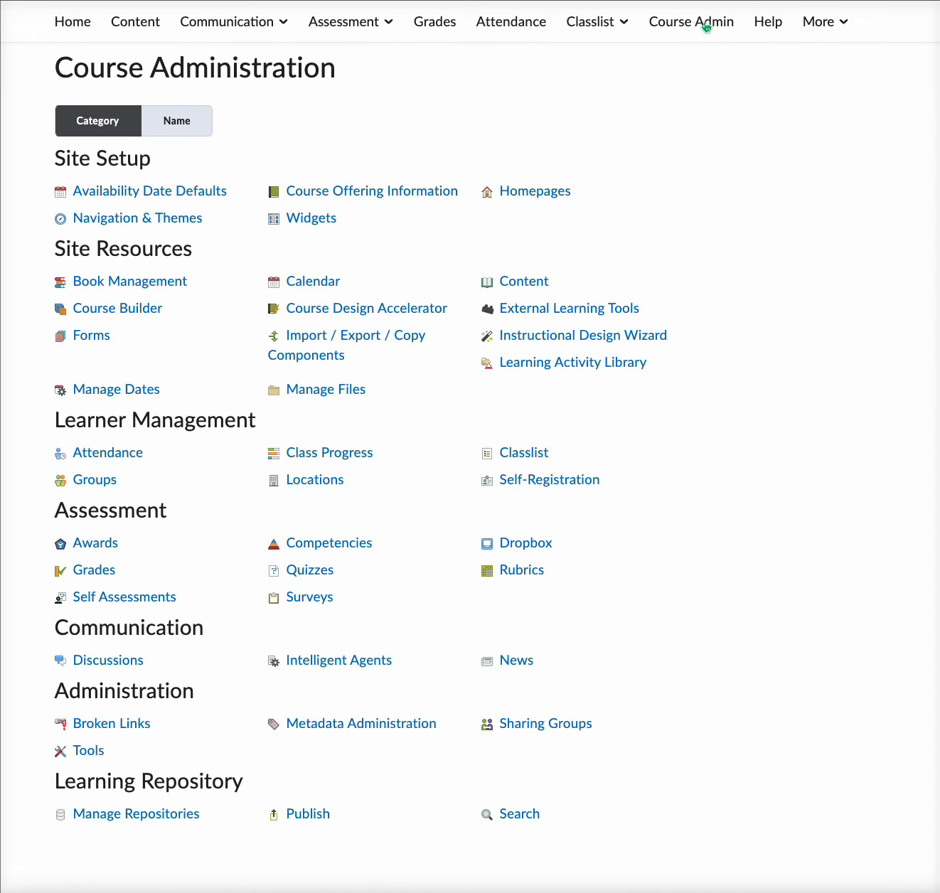
click(178, 511)
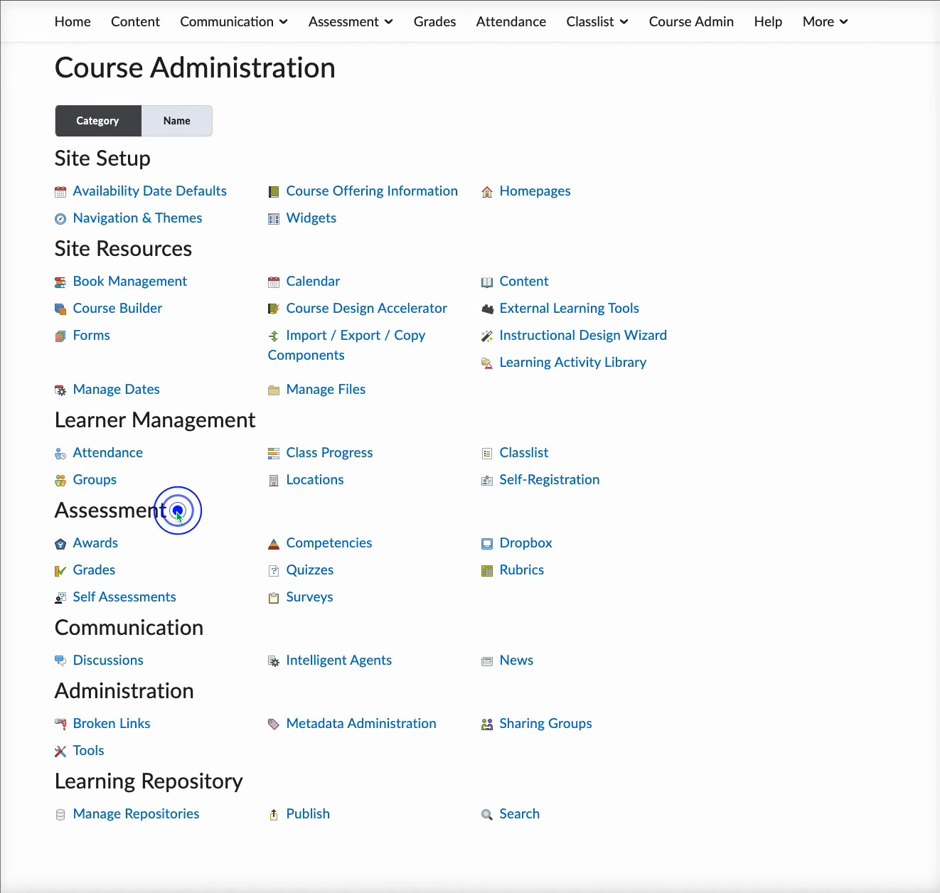
click(348, 570)
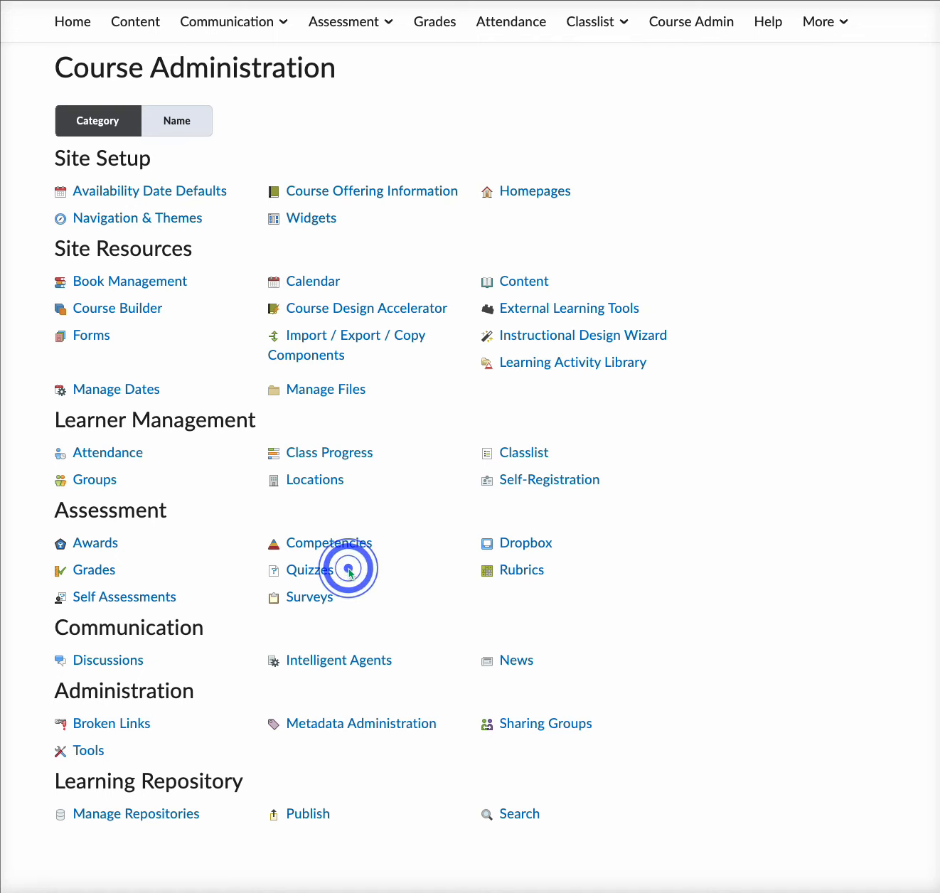
Go to the course's Quizzes & Exams area and start a new quiz.
click(357, 23)
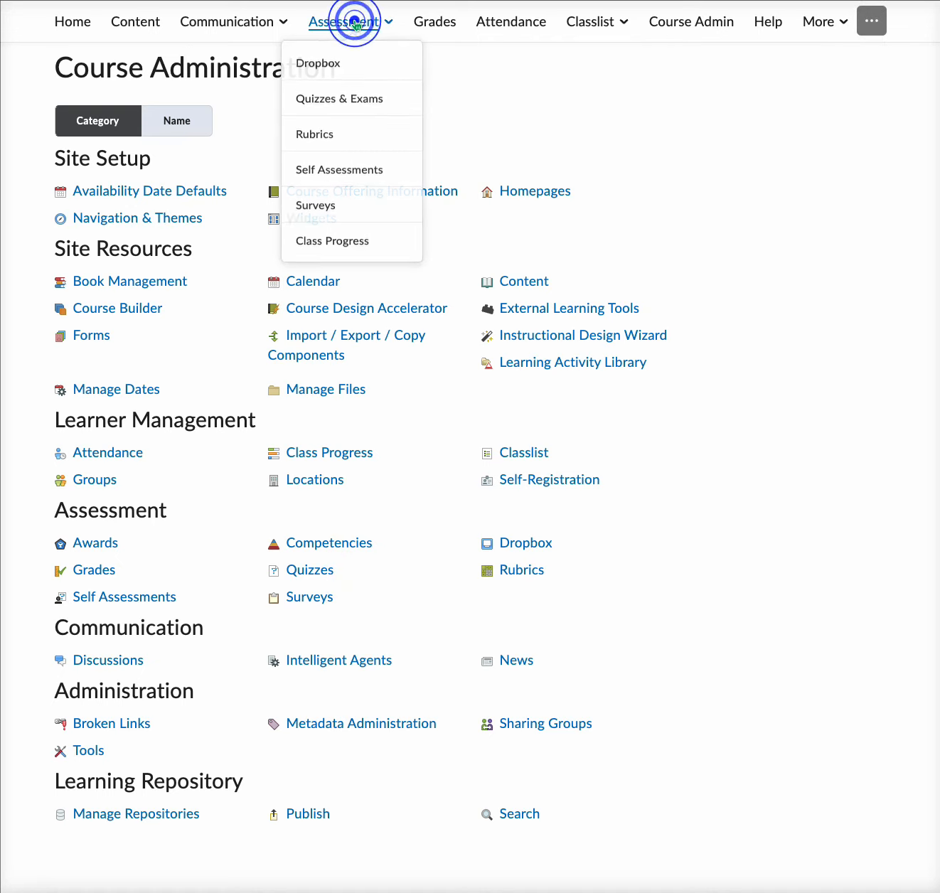
click(349, 99)
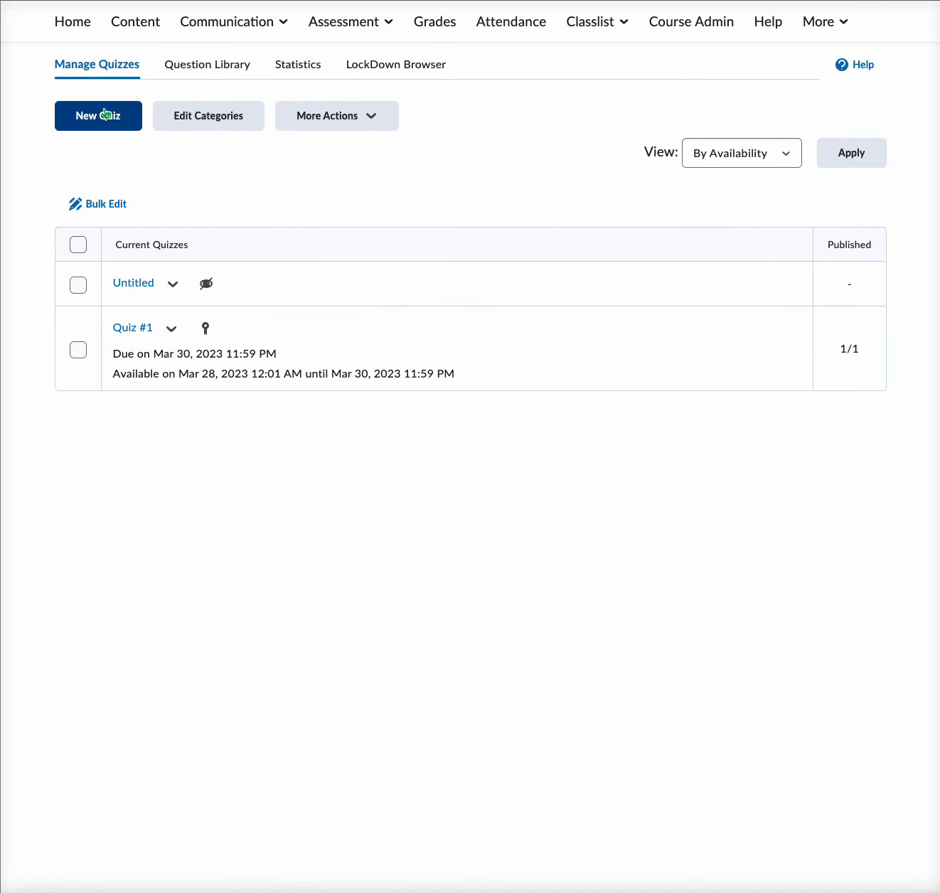
click(124, 124)
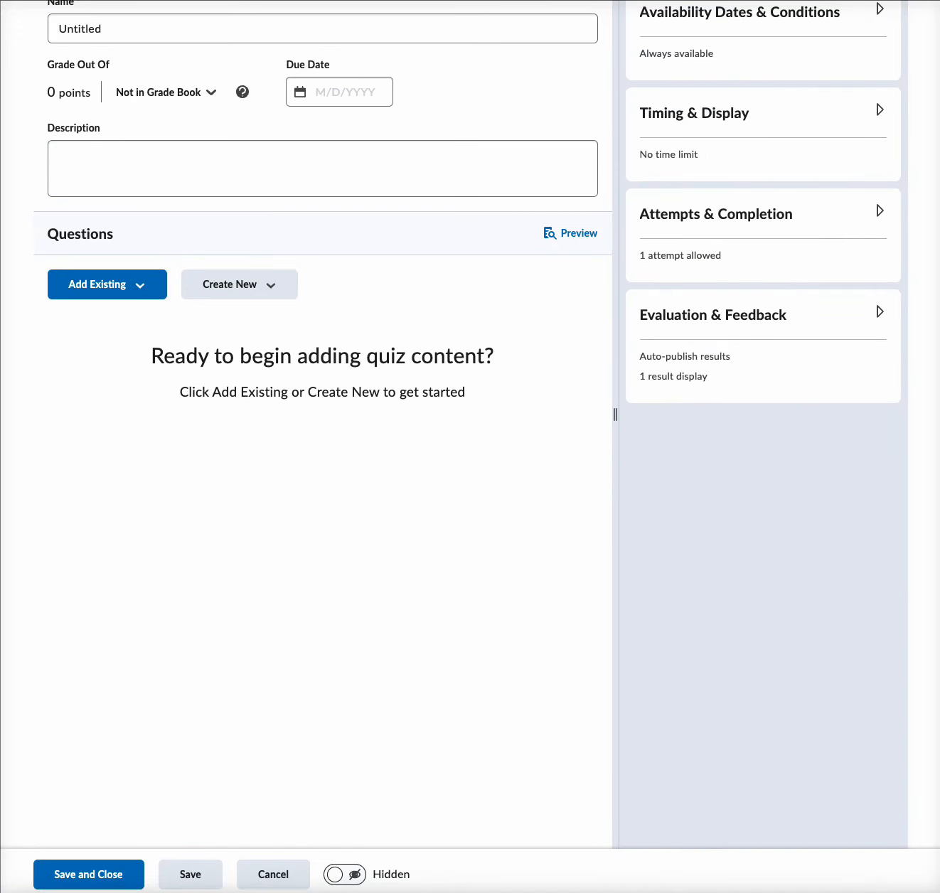
Replace the new quiz's default name with "Quiz #5".
scroll(227, 60, up, 1)
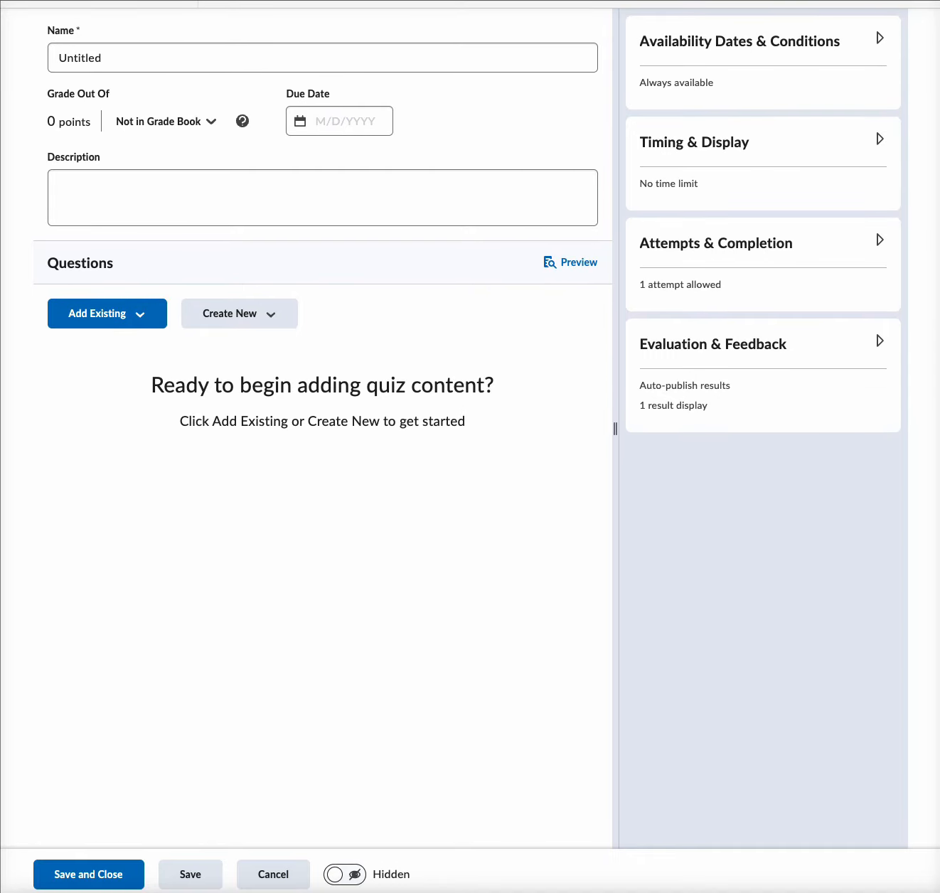
click(226, 60)
key(BackSpace)
key(BackSpace)
key(BackSpace)
key(BackSpace)
key(BackSpace)
key(BackSpace)
key(BackSpace)
key(BackSpace)
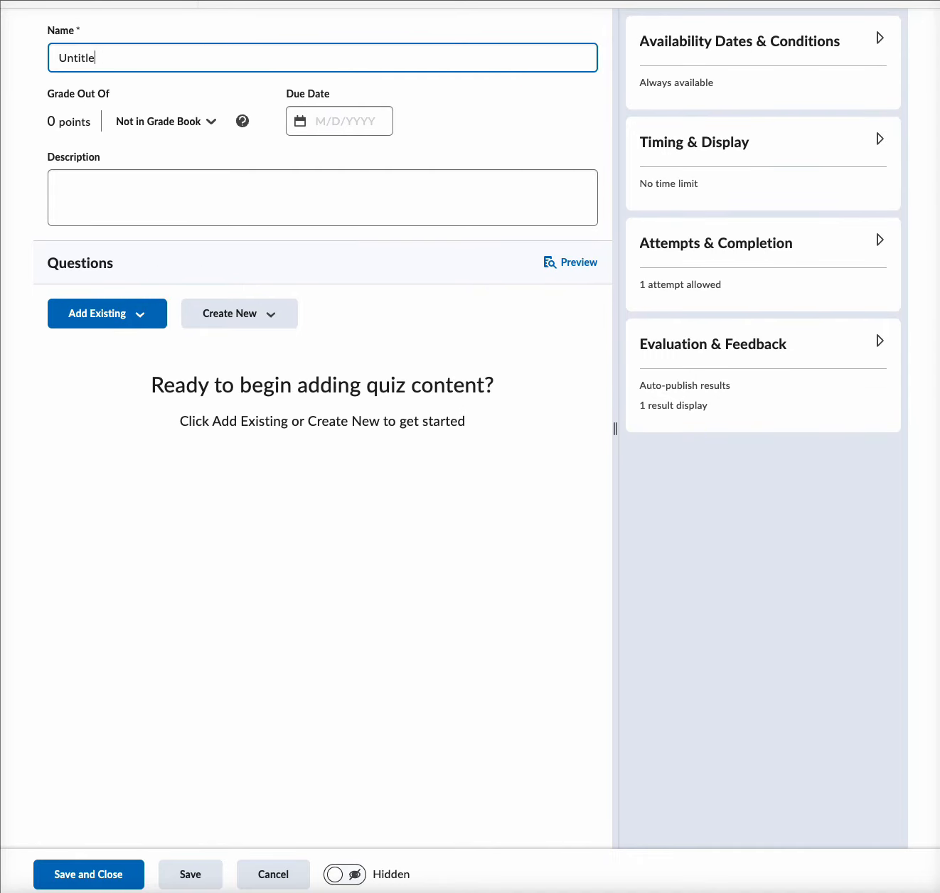
text(Quiz #5)
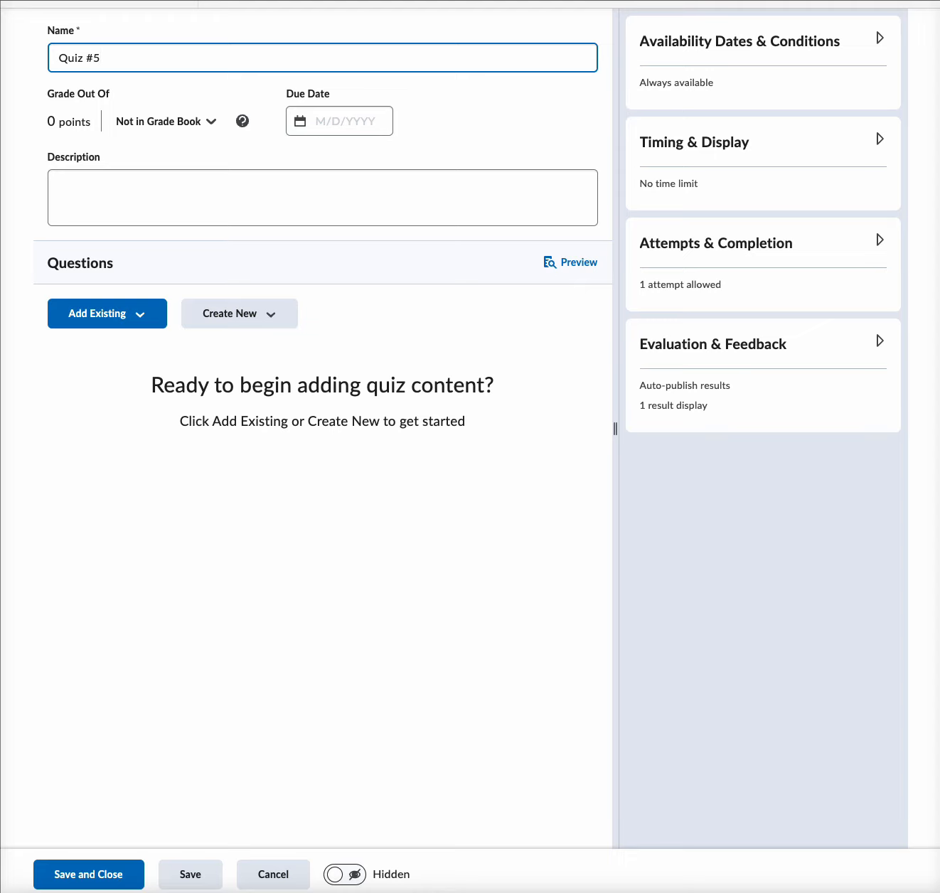
Add the quiz to the grade book and set its grade to be out of 10 points.
click(210, 122)
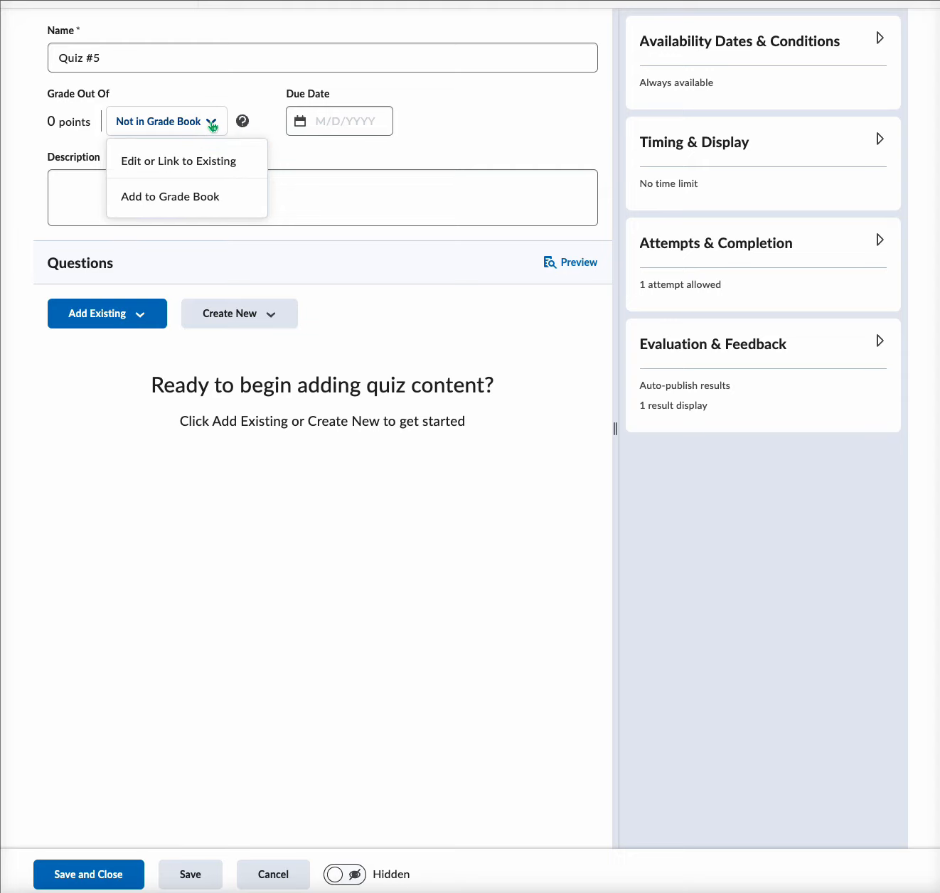
click(210, 199)
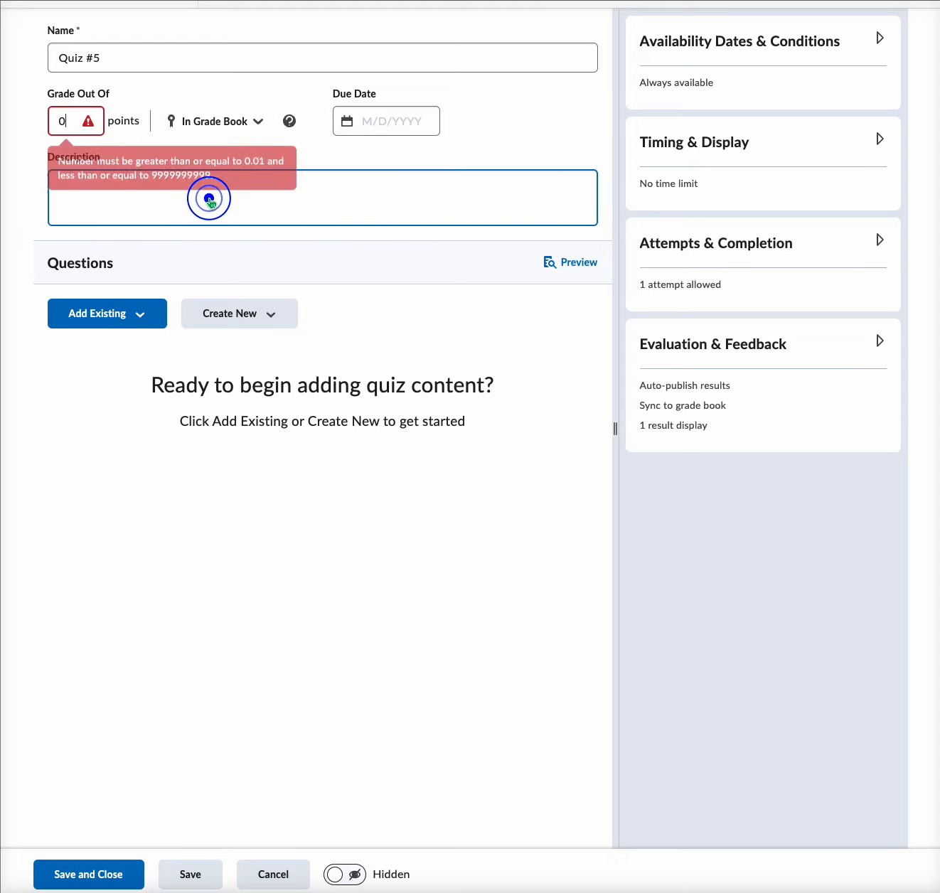
click(71, 115)
key(BackSpace)
text(10)
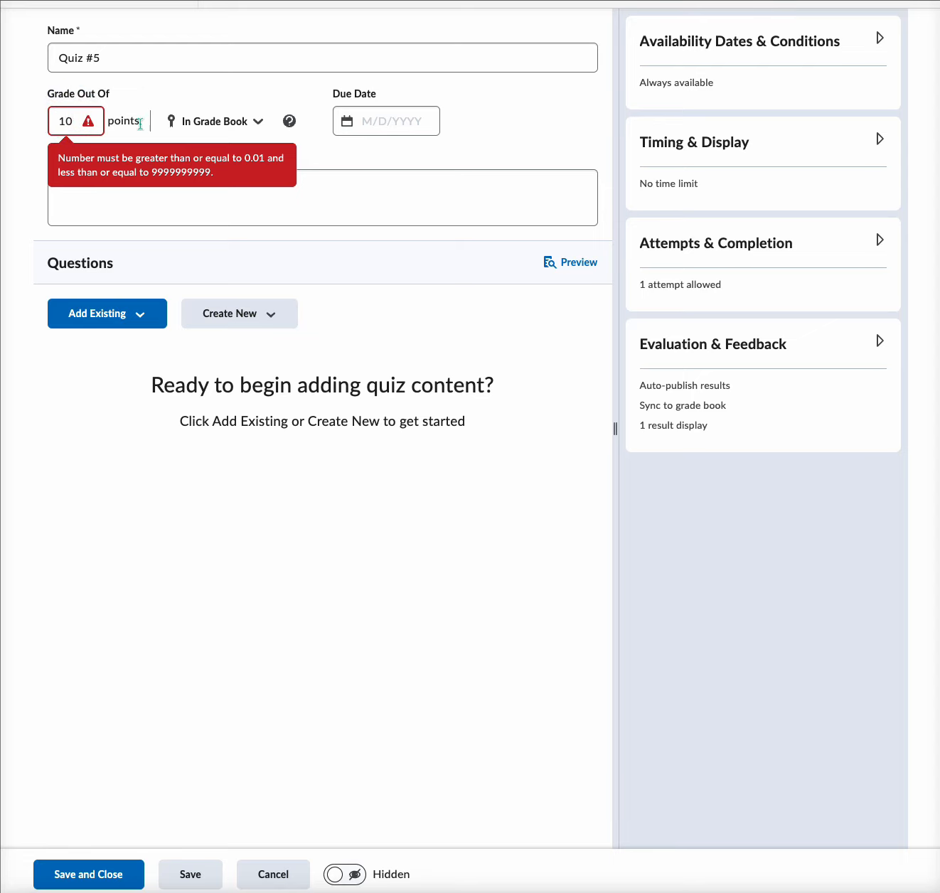
click(195, 81)
Set the quiz's due date to 4/1/2023 and enter the description "Quiz for week #5".
click(392, 123)
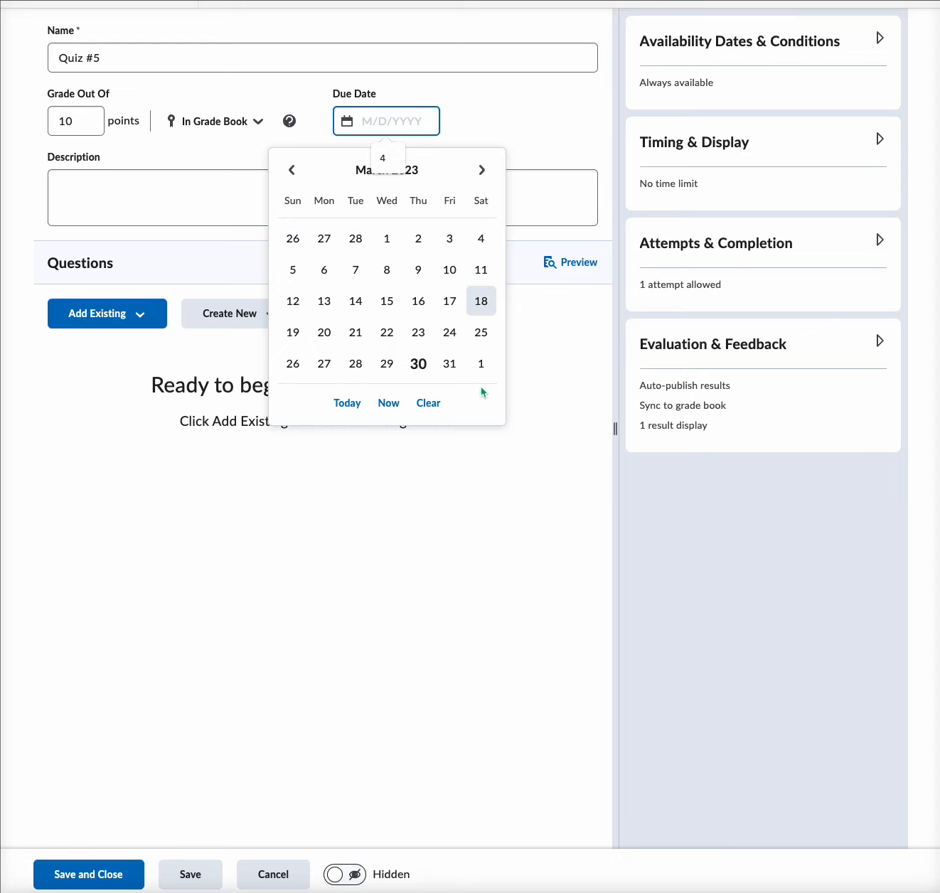
click(481, 361)
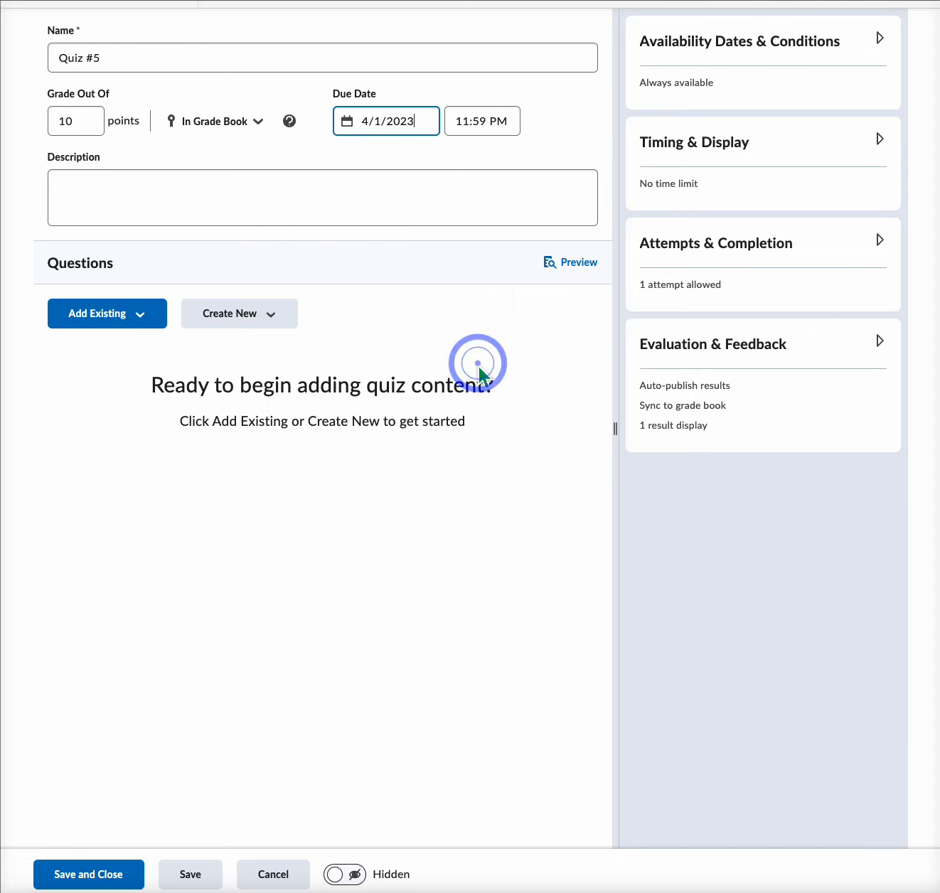
click(160, 178)
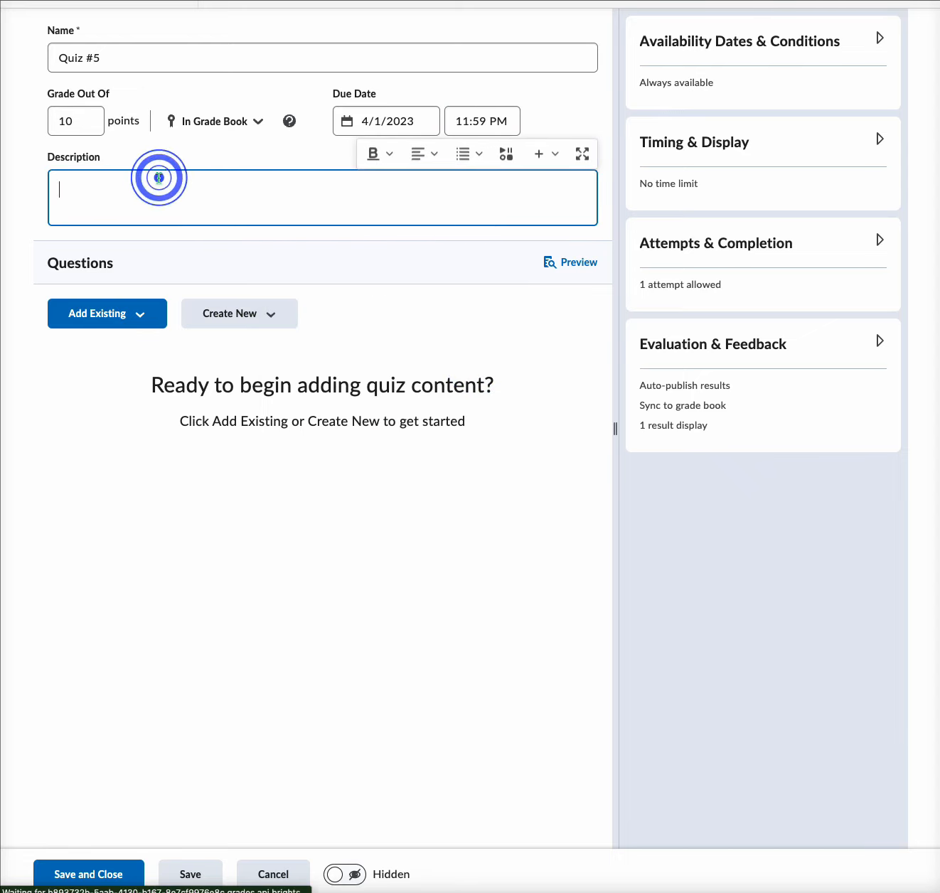
text(Qui )
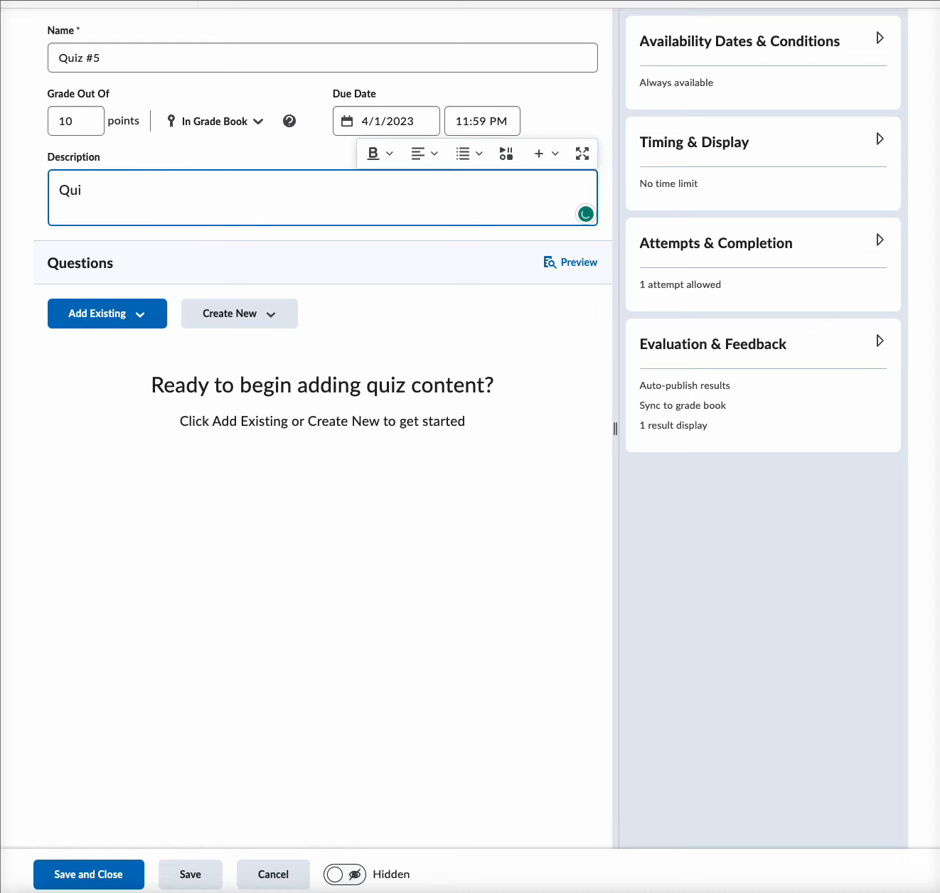
text(z for week #5)
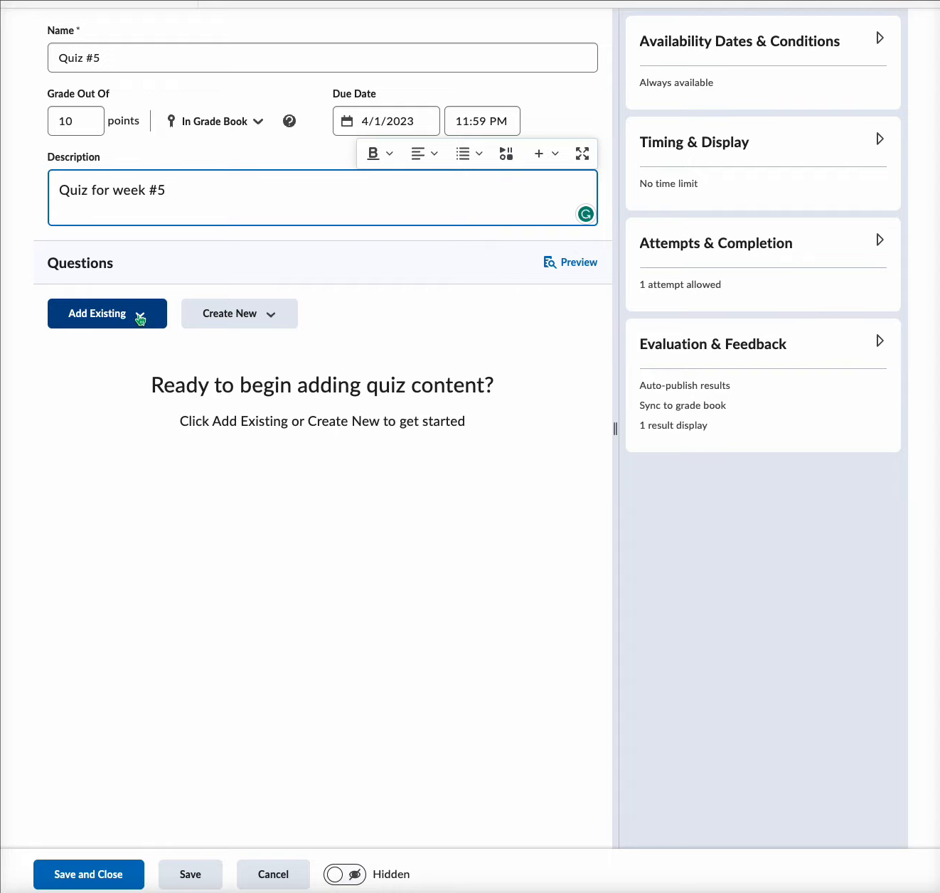
Import the existing true-or-false questions "1 + 1 = 3" and "8+10=13" from the question library into the quiz.
click(140, 318)
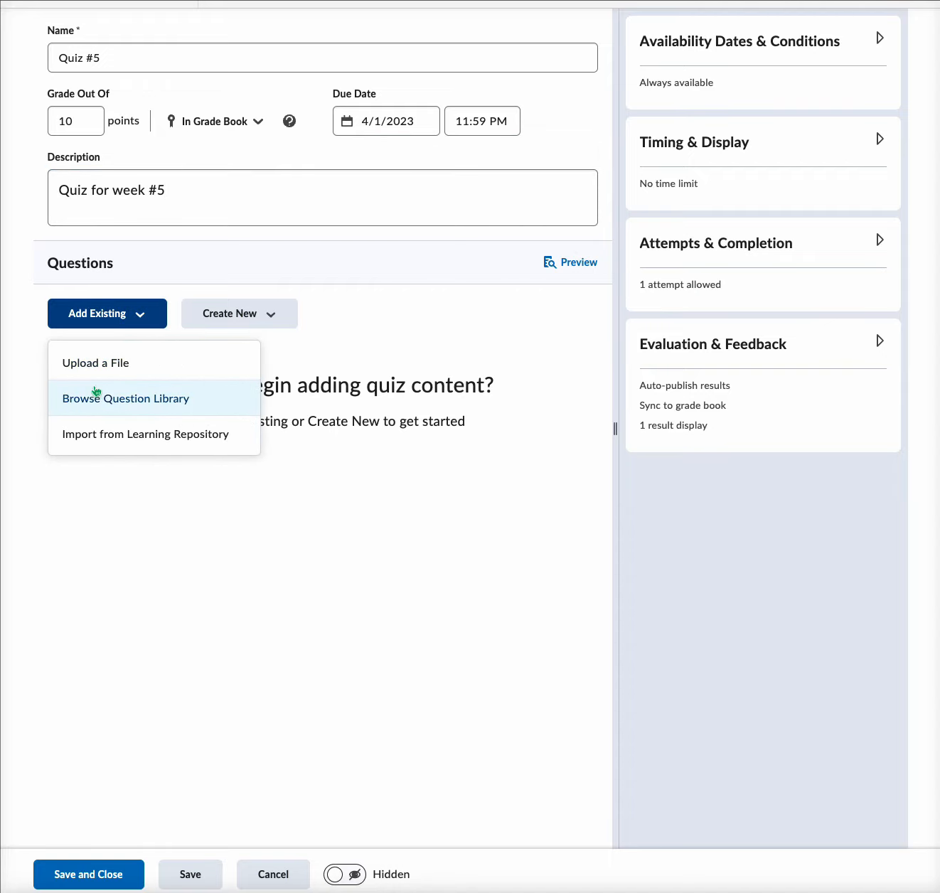
click(119, 400)
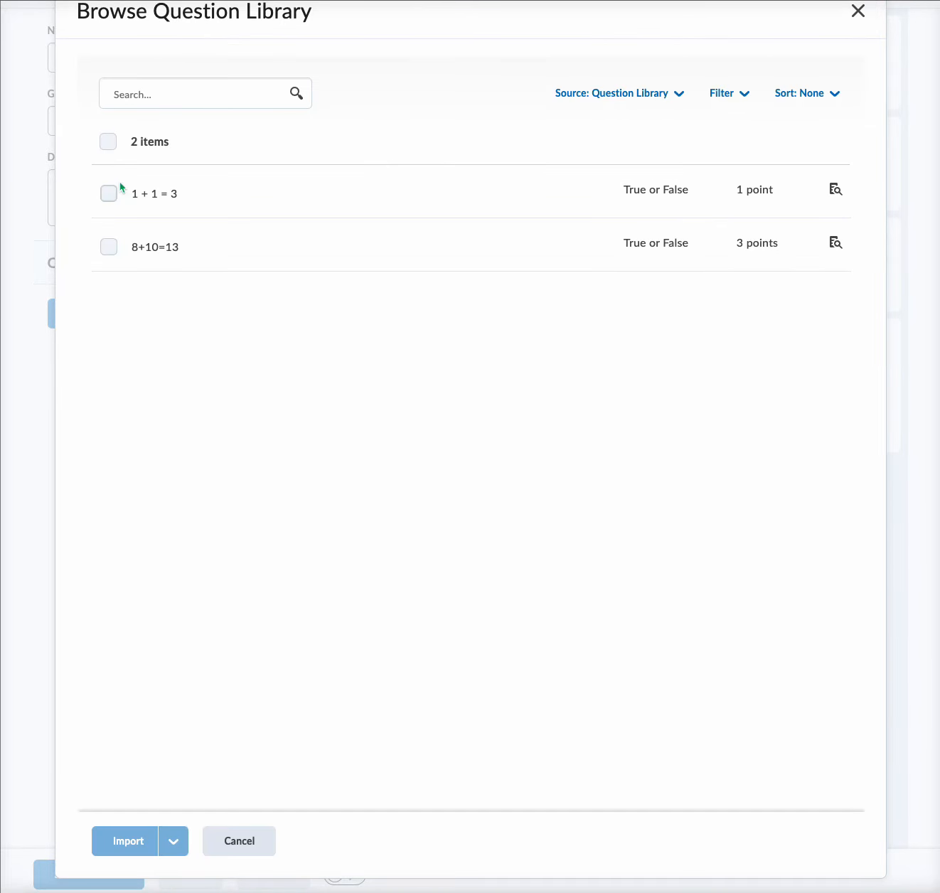
click(109, 193)
click(108, 247)
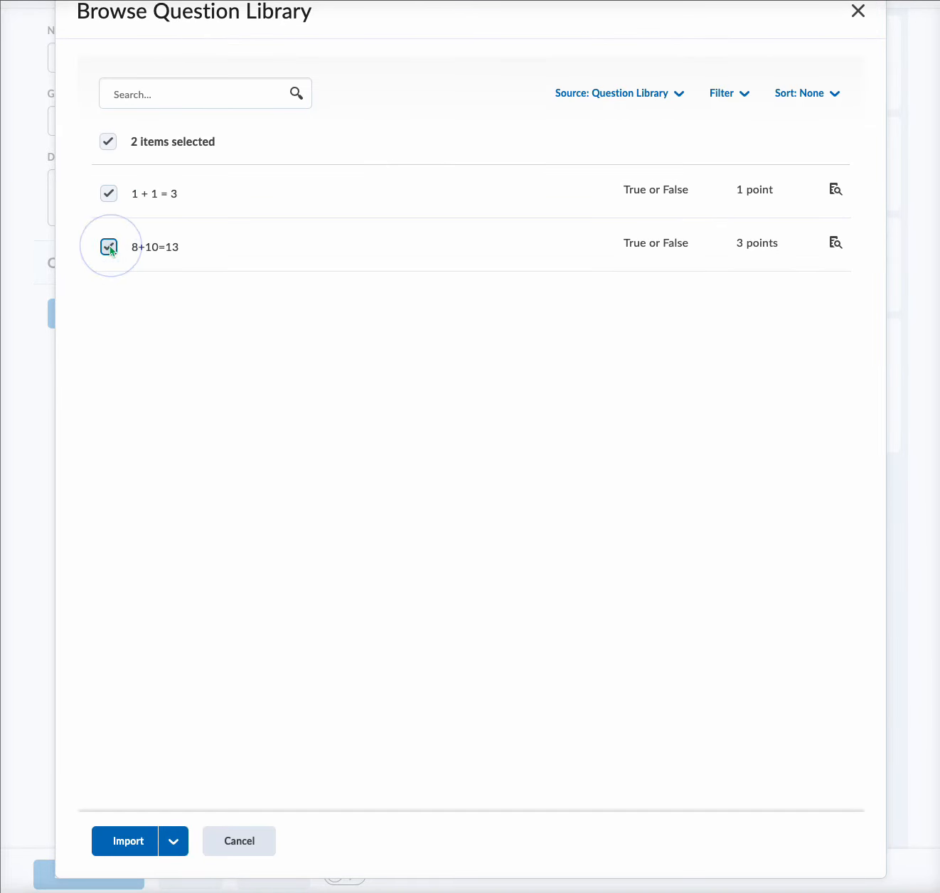
click(131, 843)
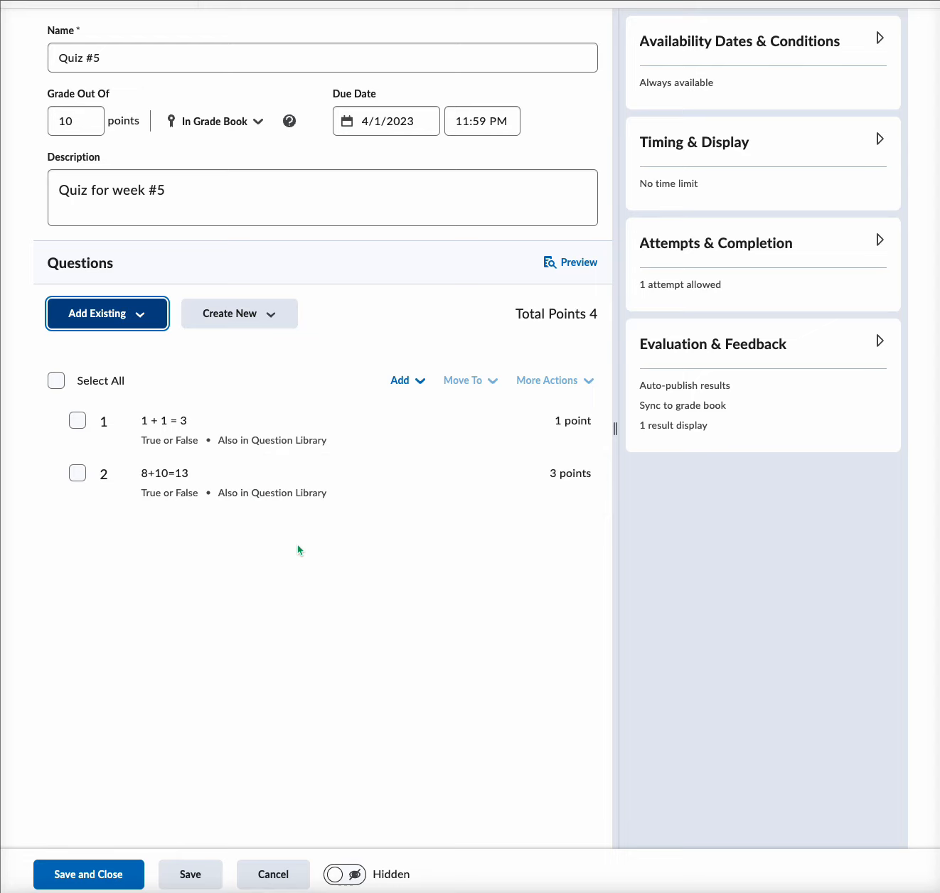
Make the quiz available from 3/30/2023 to 4/1/2023 and add the availability dates to the calendar.
click(880, 40)
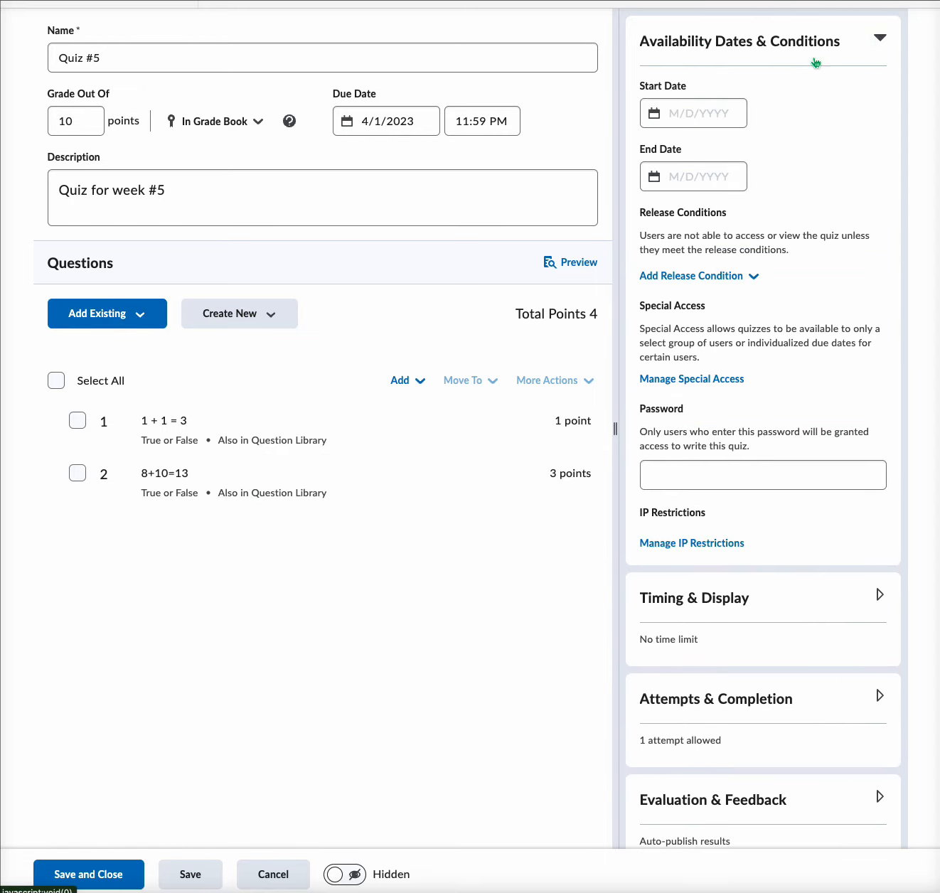
click(728, 113)
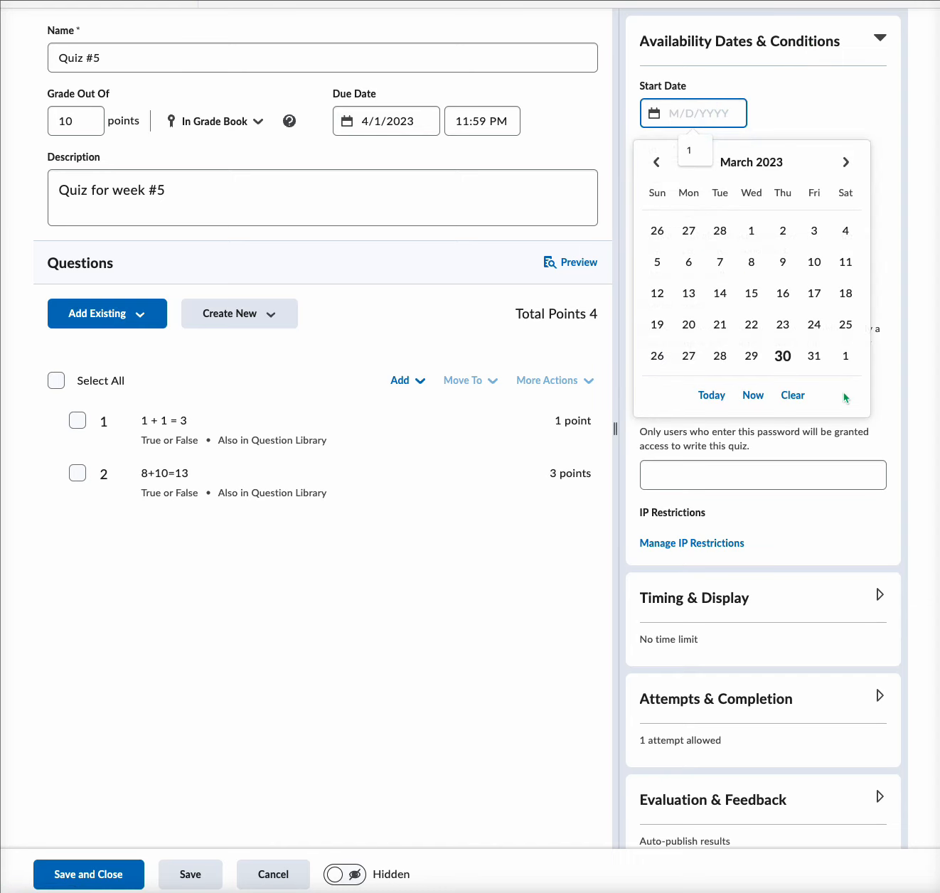
click(783, 357)
click(723, 176)
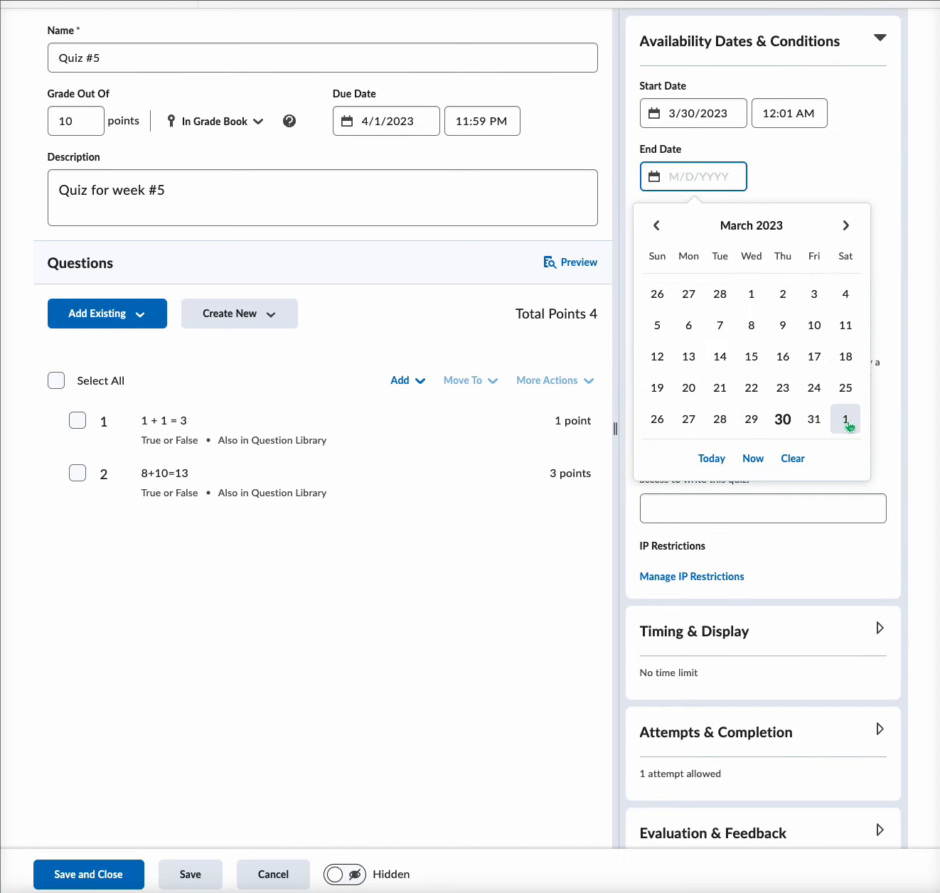
click(846, 421)
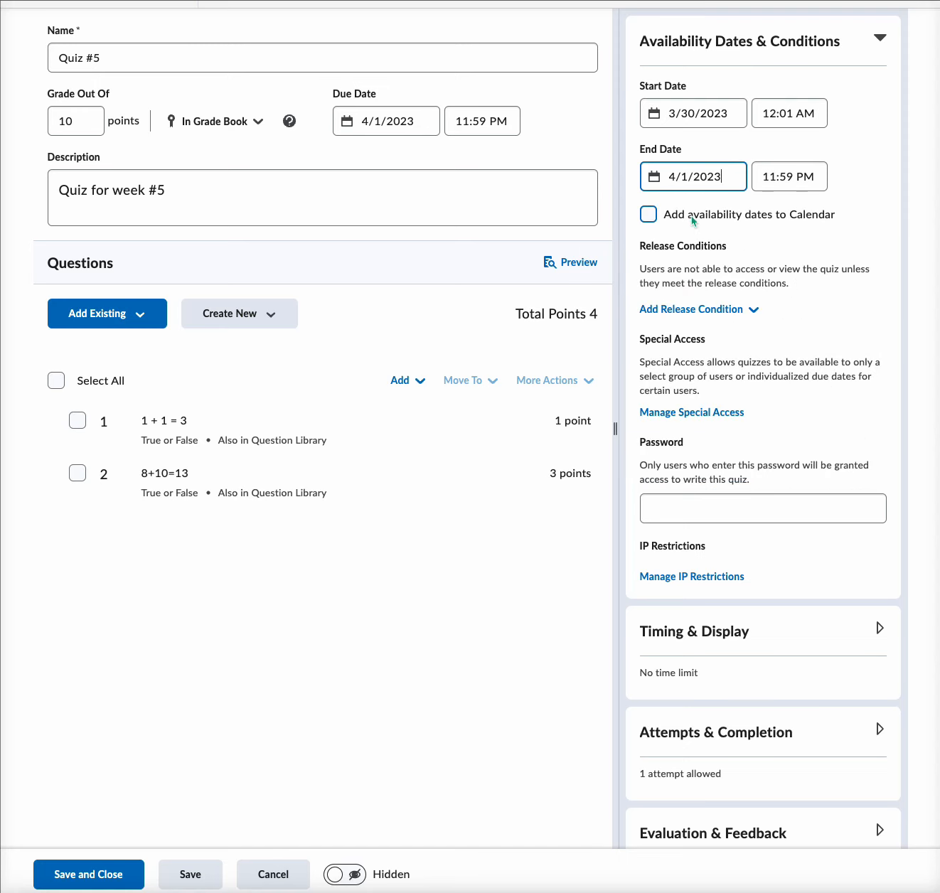
click(648, 213)
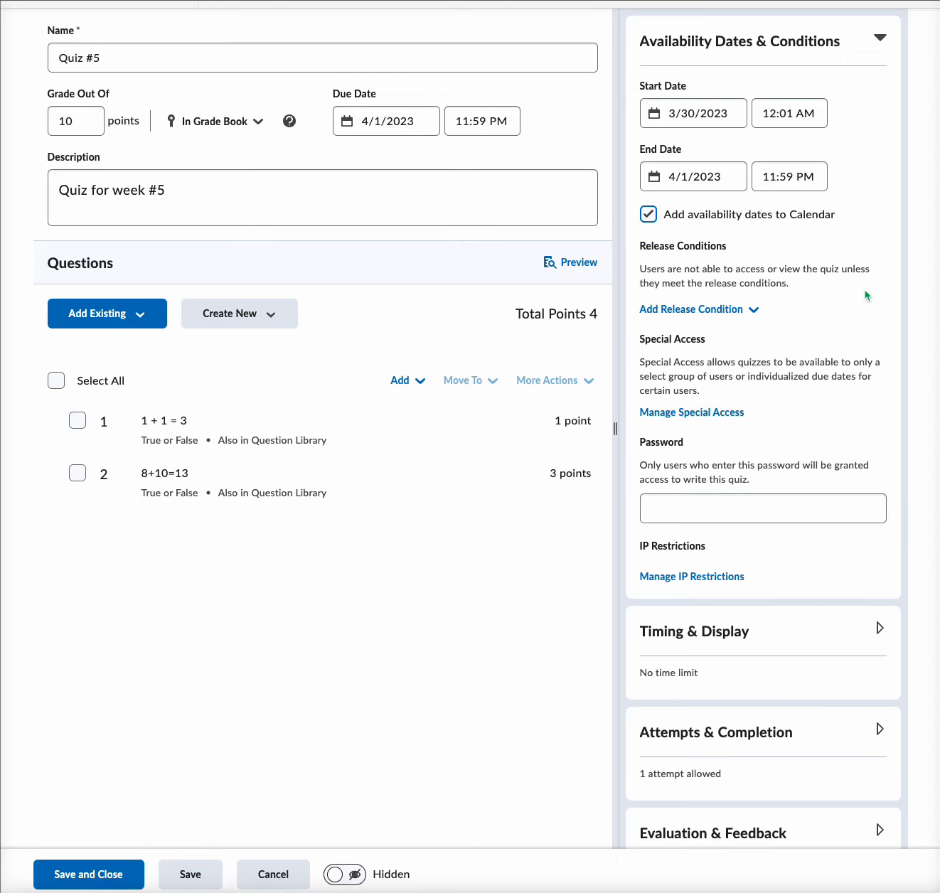
Enable shuffling of questions and sections within the quiz in its timing and display settings.
scroll(865, 294, down, 2)
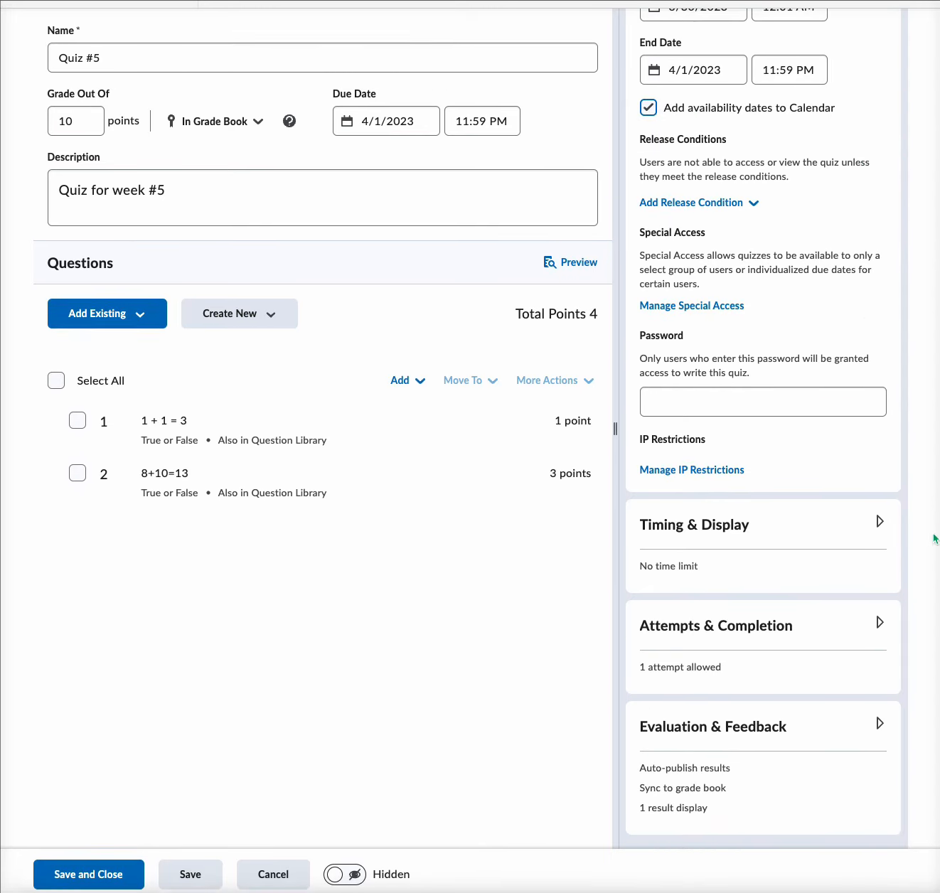
click(880, 523)
scroll(880, 525, down, 5)
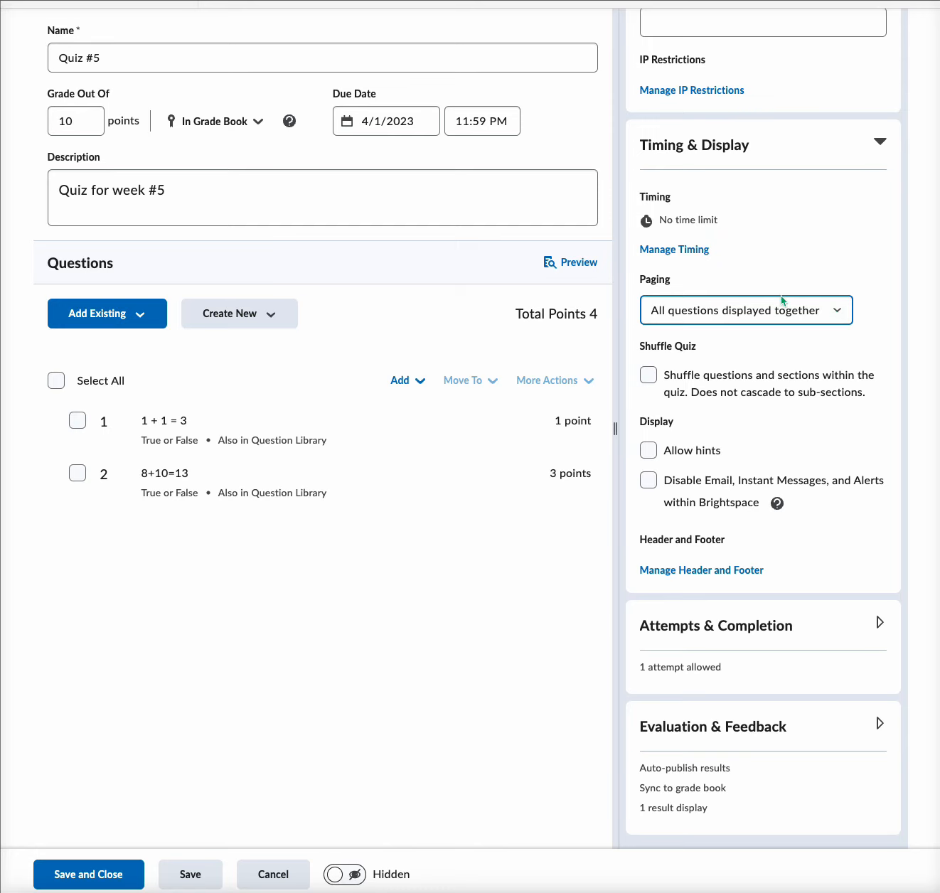
click(832, 318)
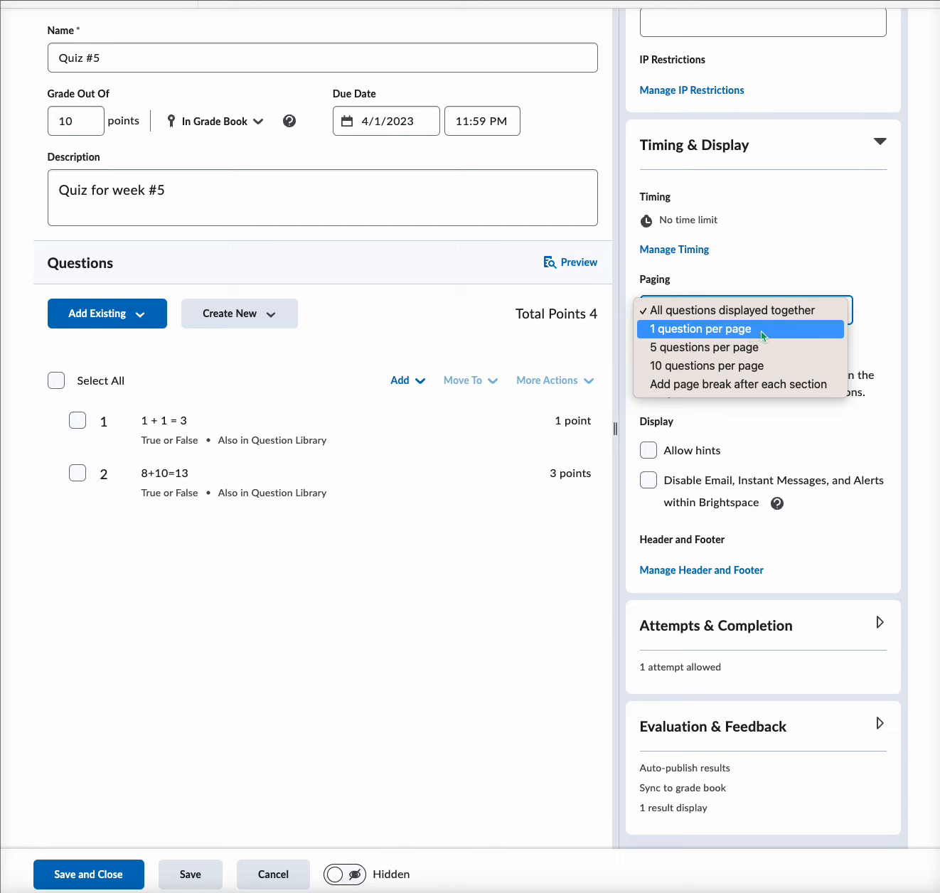
click(866, 253)
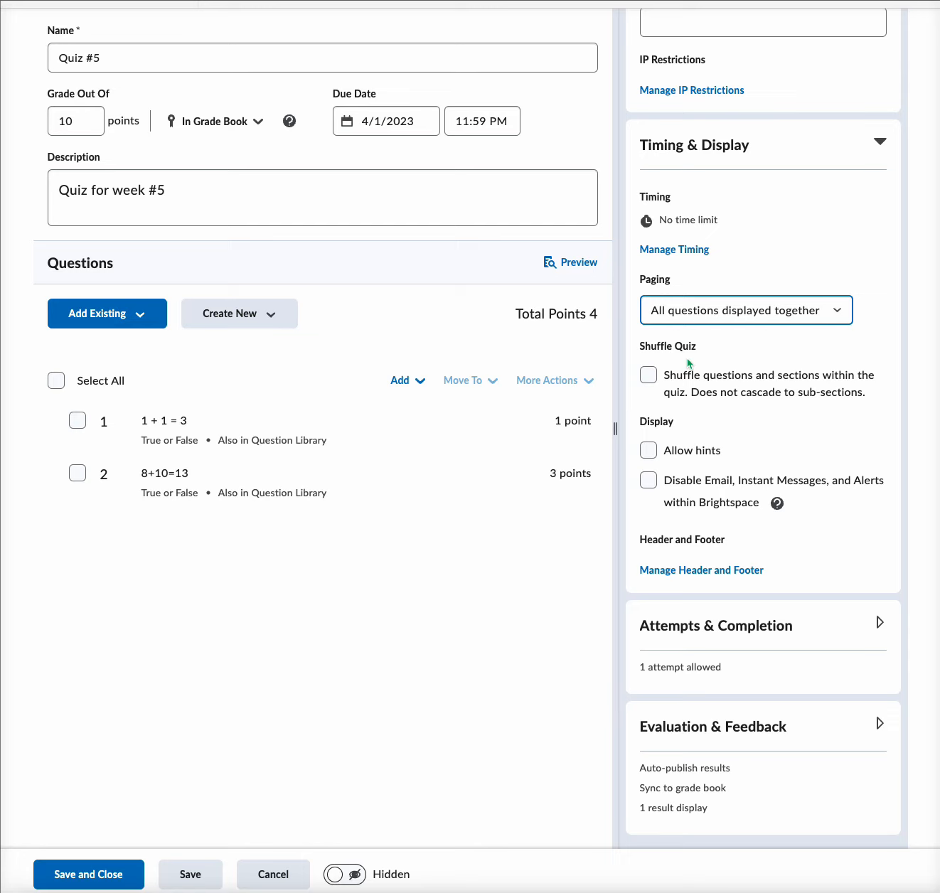
click(650, 374)
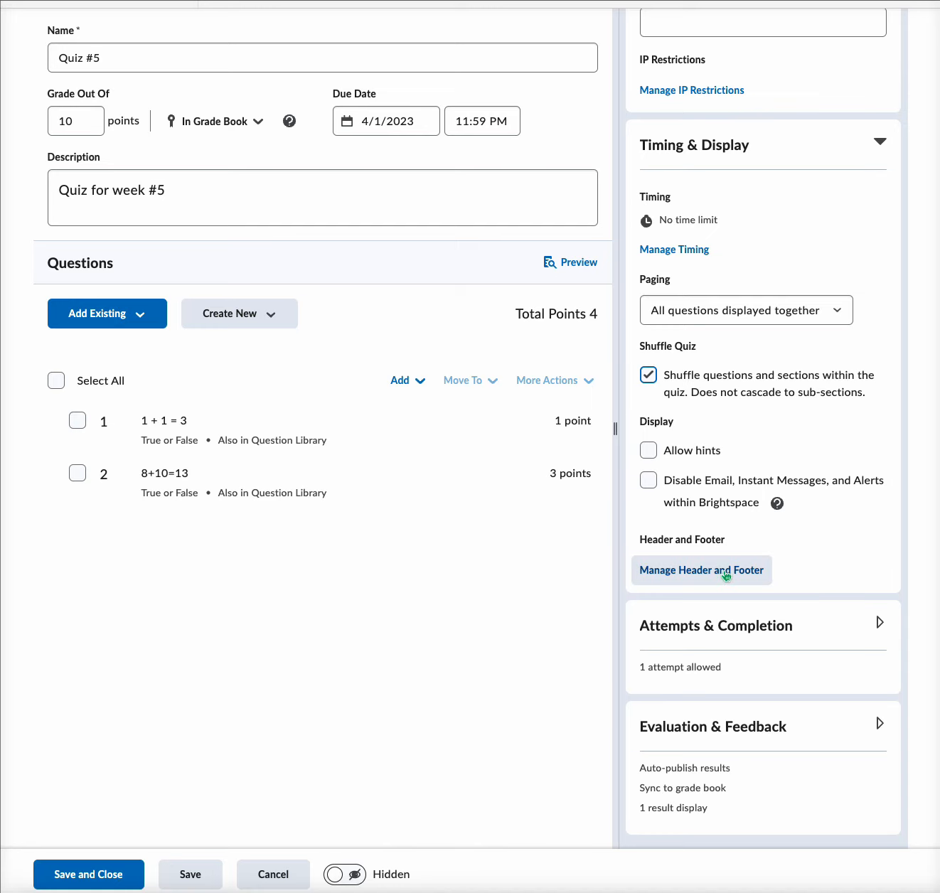
Allow 1 attempt on the quiz, with the overall grade calculated from the highest attempt.
click(880, 623)
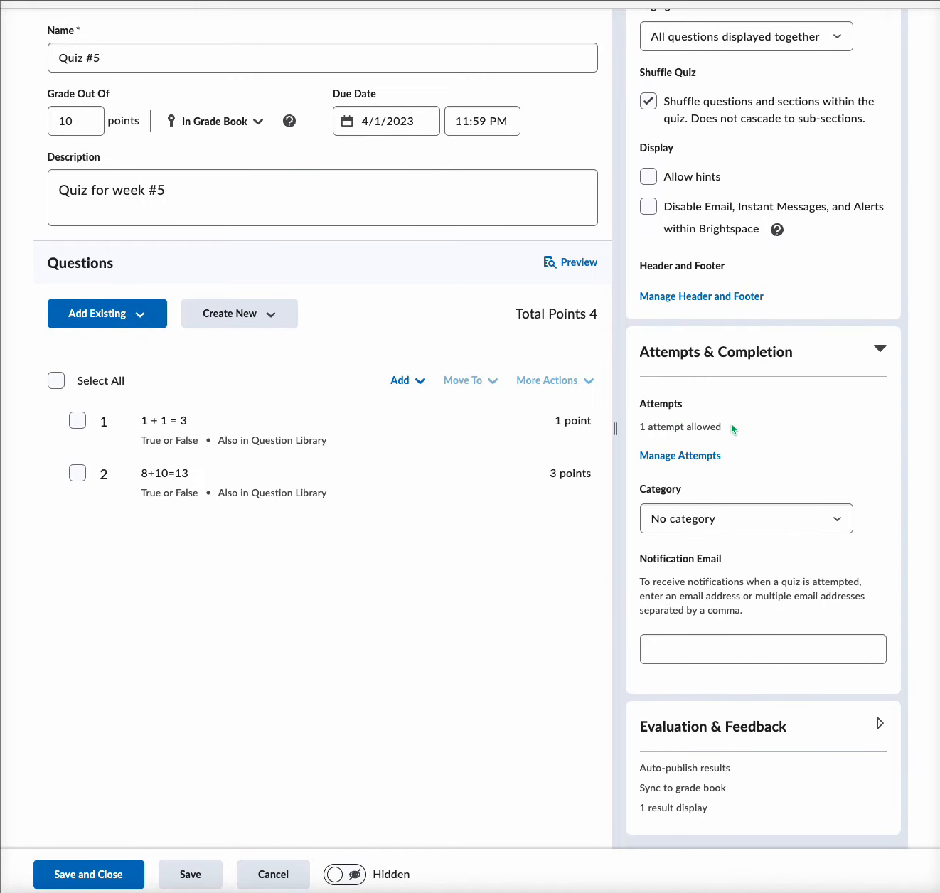
click(700, 454)
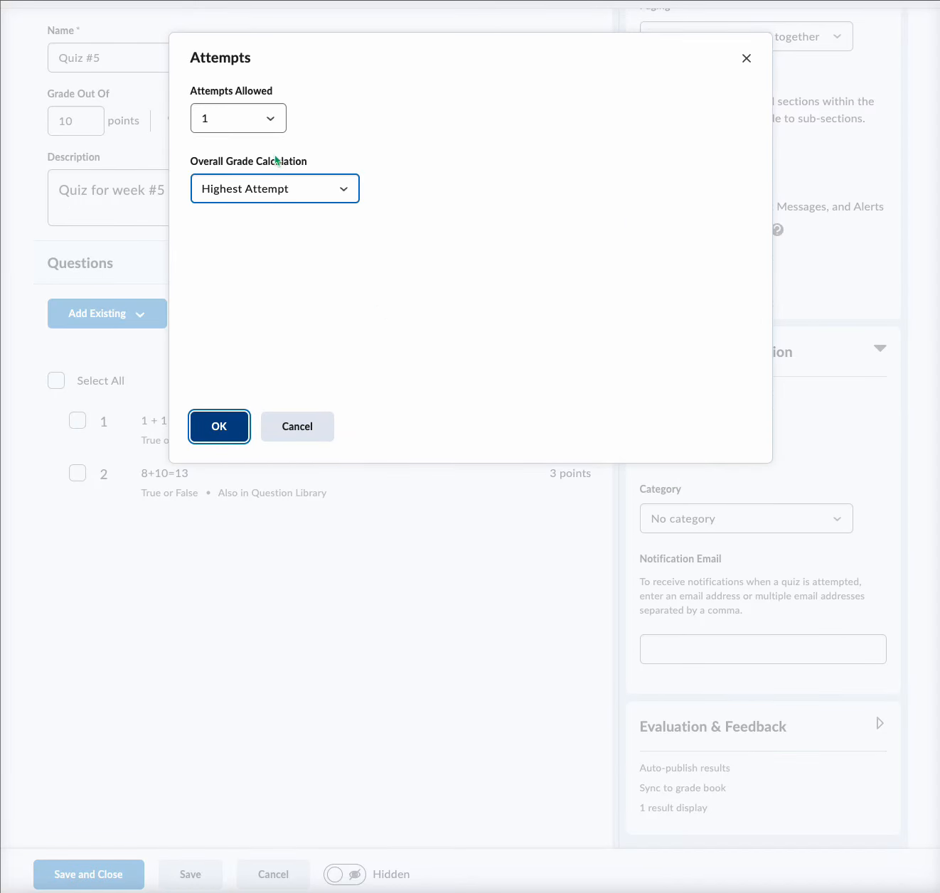
click(271, 119)
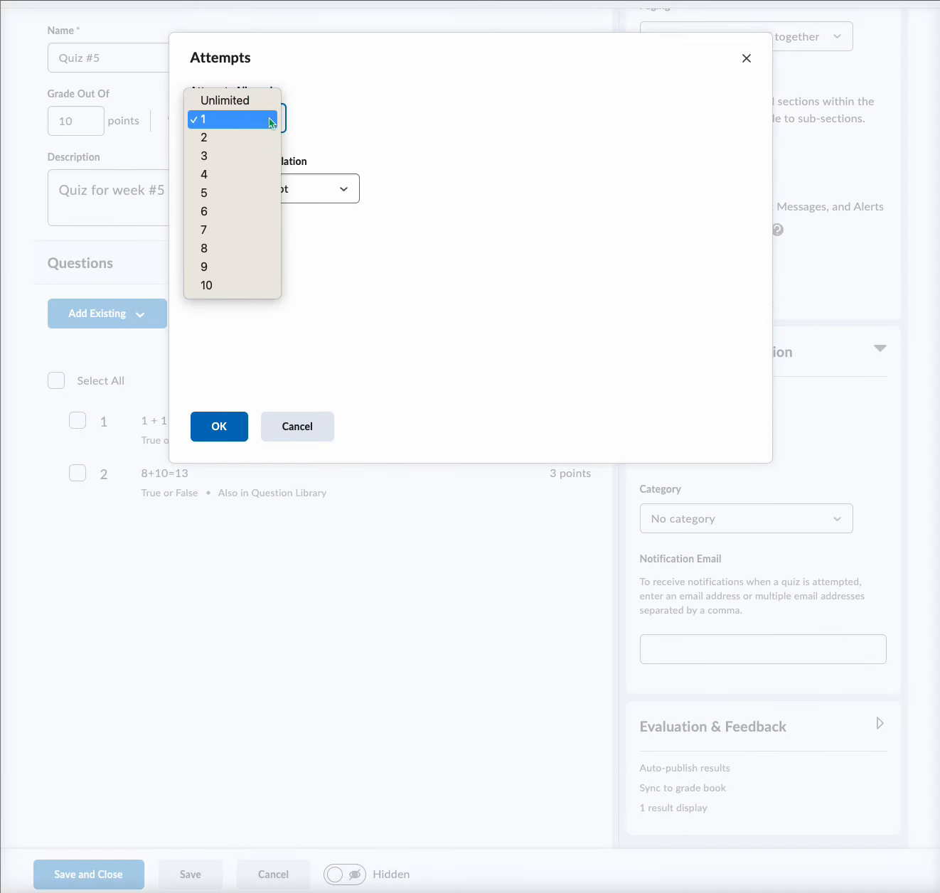
click(272, 121)
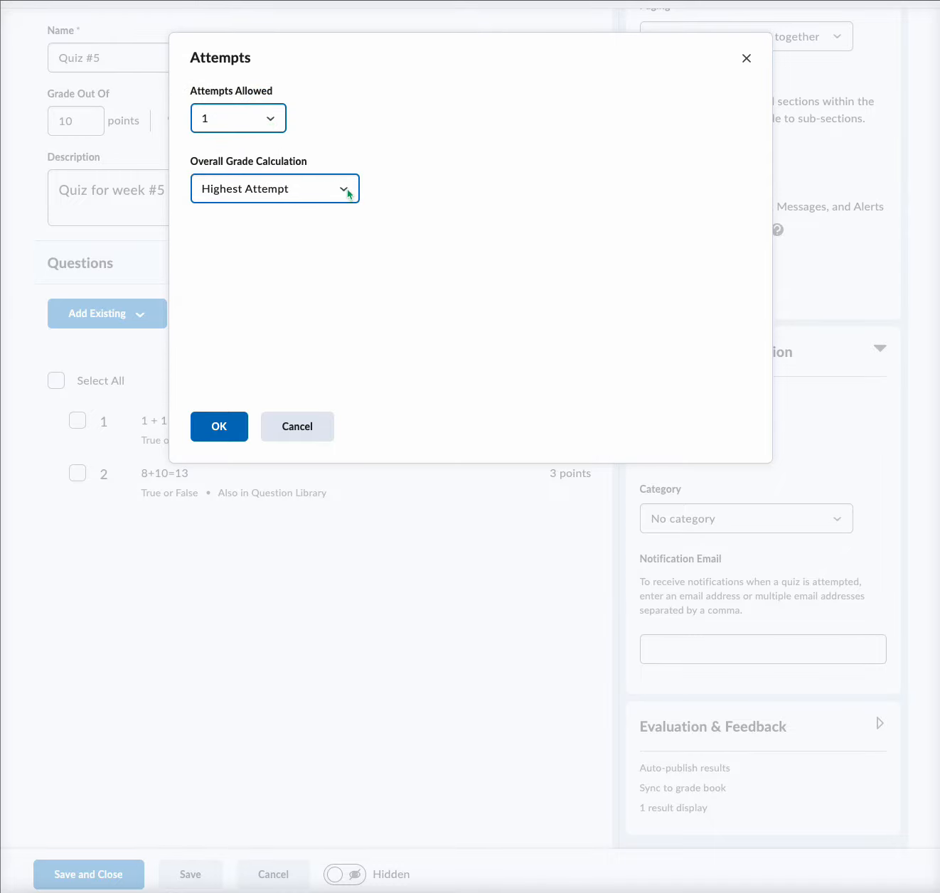
click(269, 119)
click(239, 159)
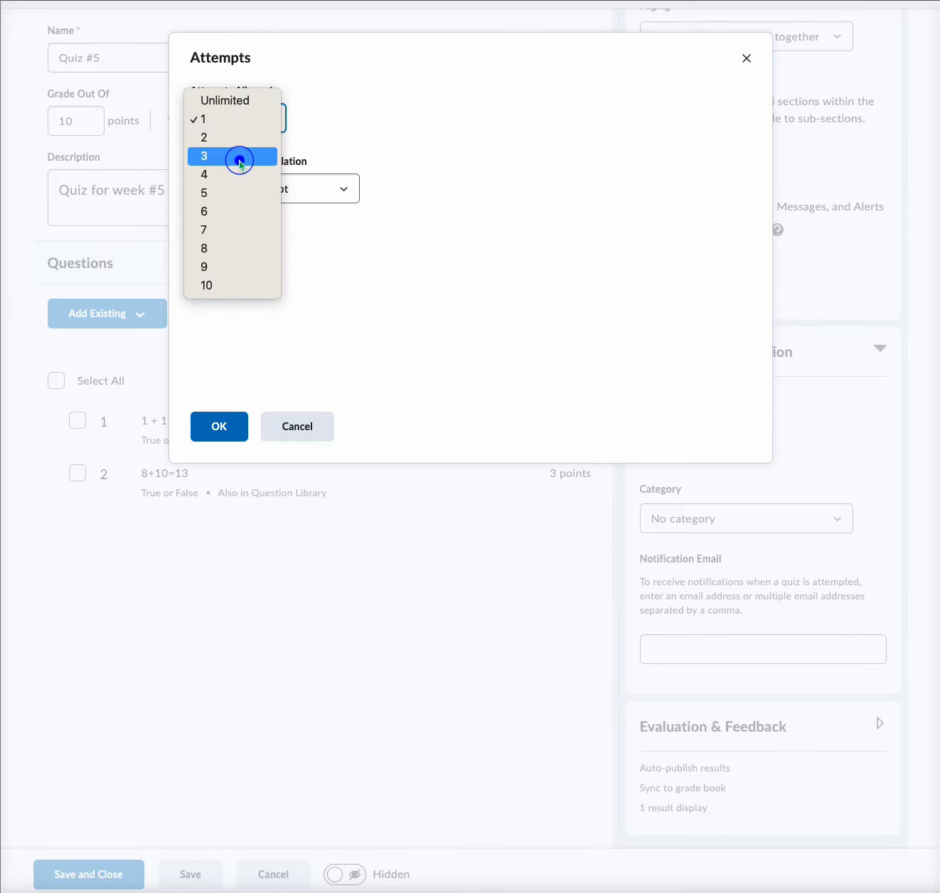
click(316, 188)
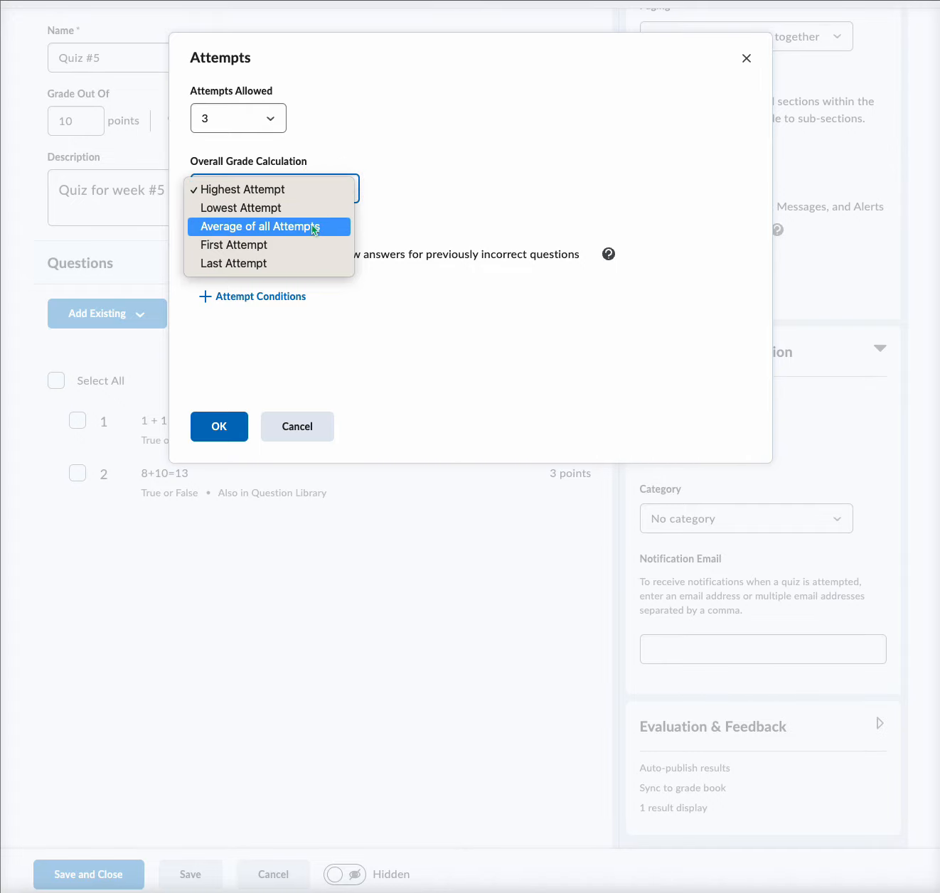
click(288, 188)
click(266, 115)
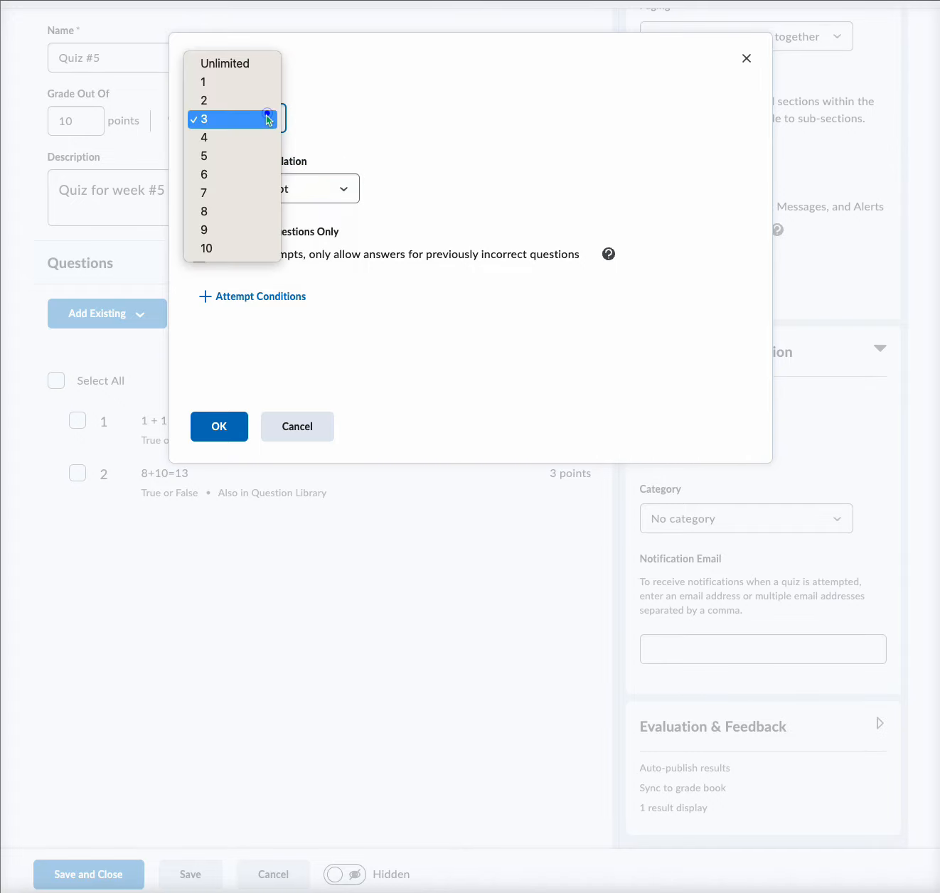
click(232, 83)
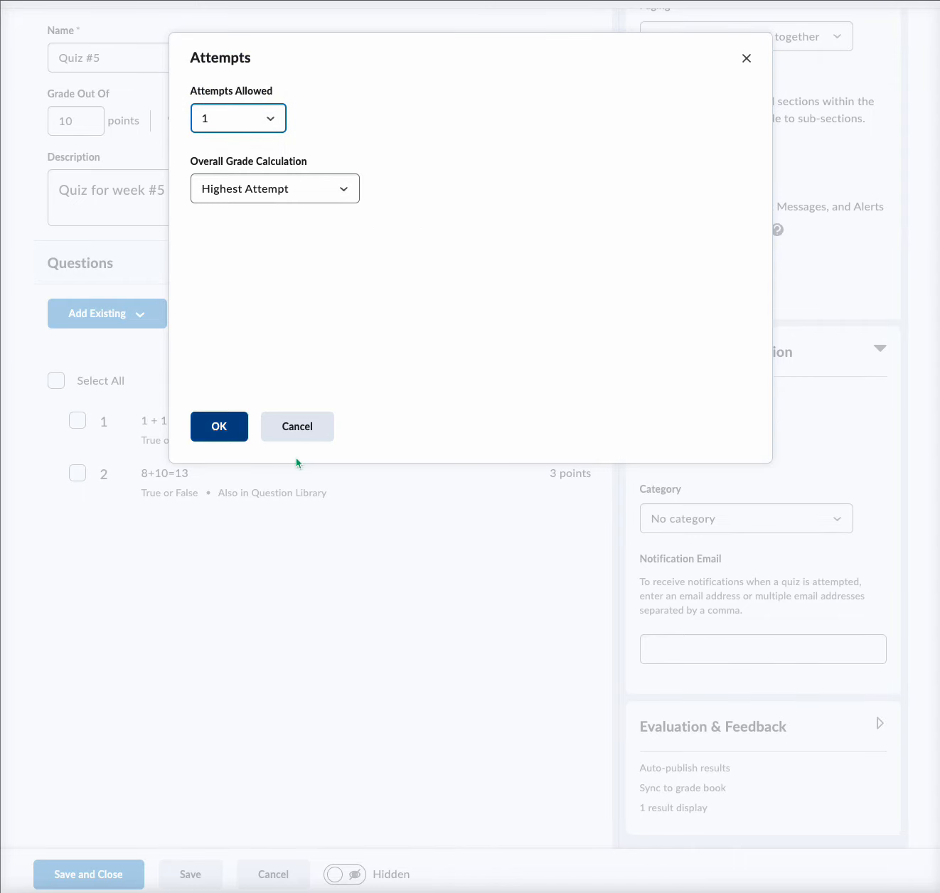
click(225, 428)
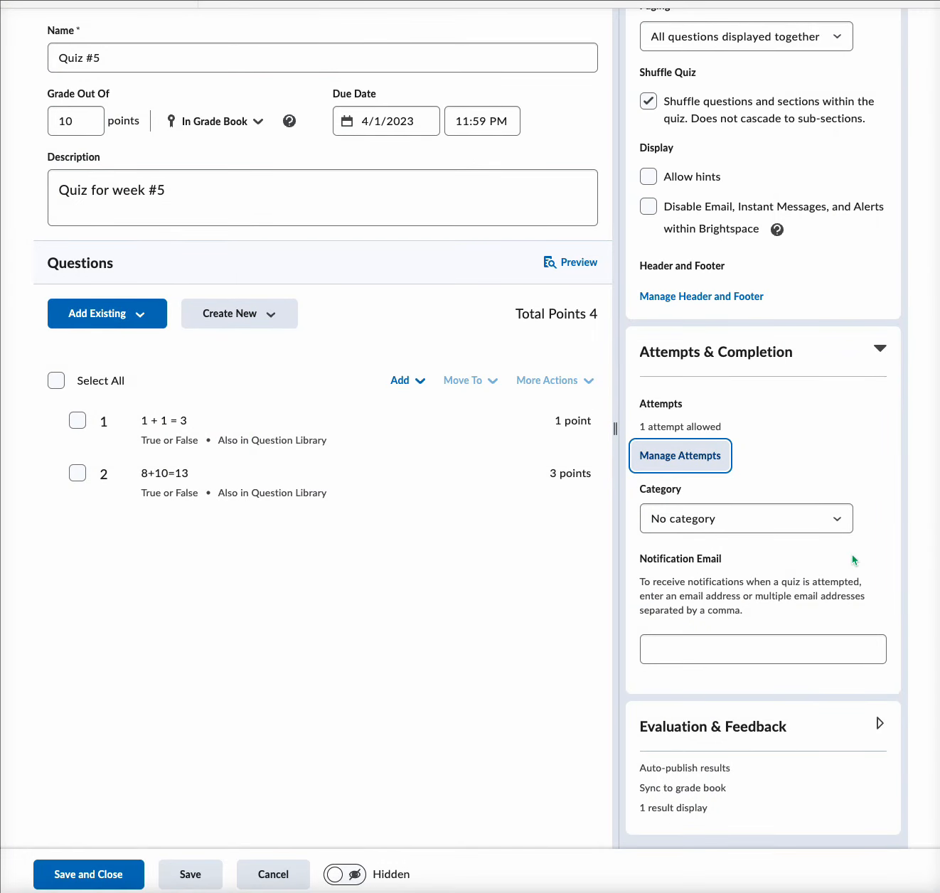
Examine the quiz's category choices and its notification email field without changing them.
click(847, 519)
click(841, 522)
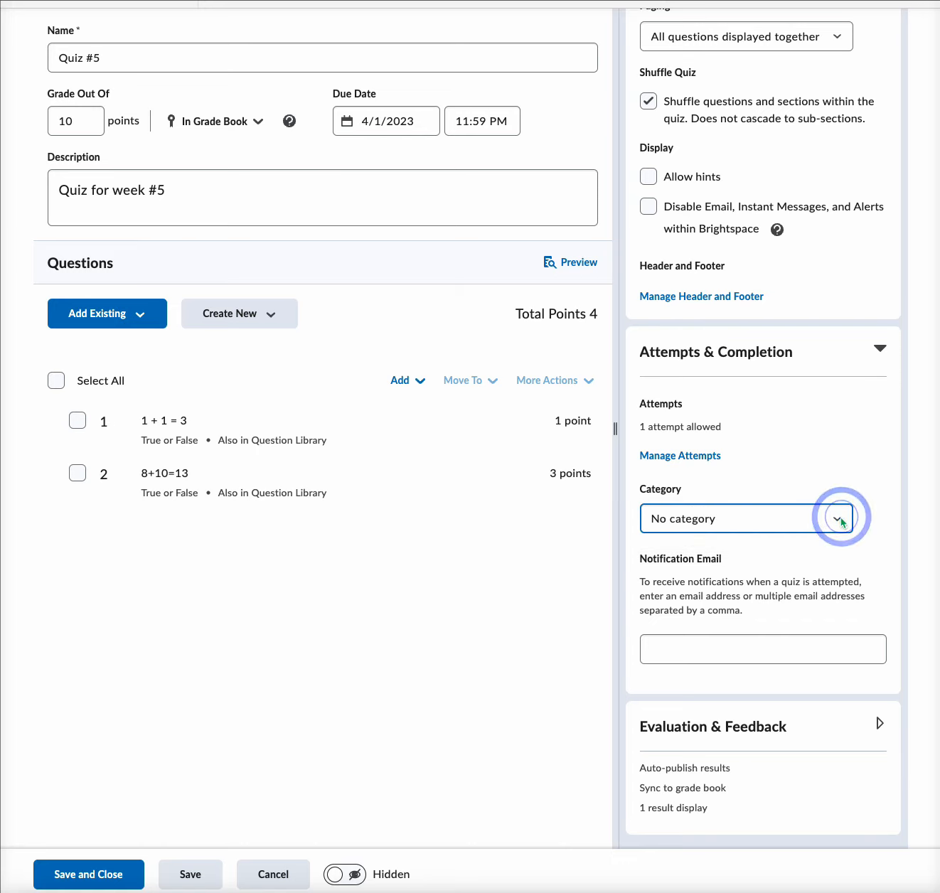
click(835, 520)
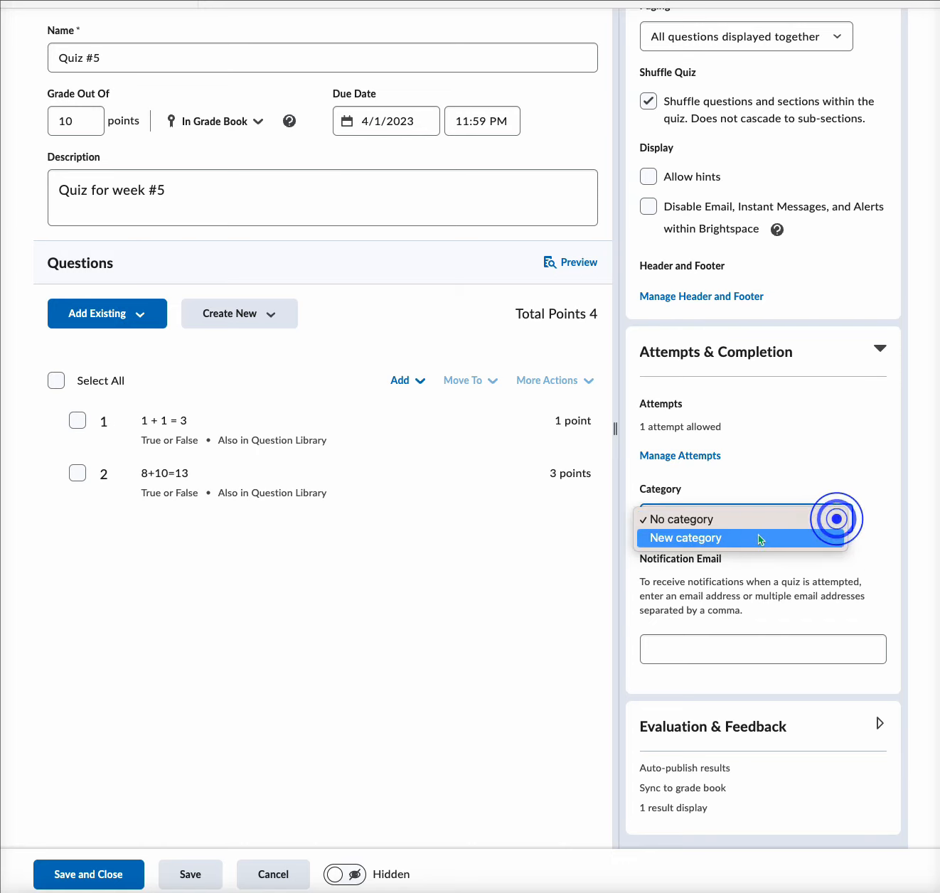
click(849, 468)
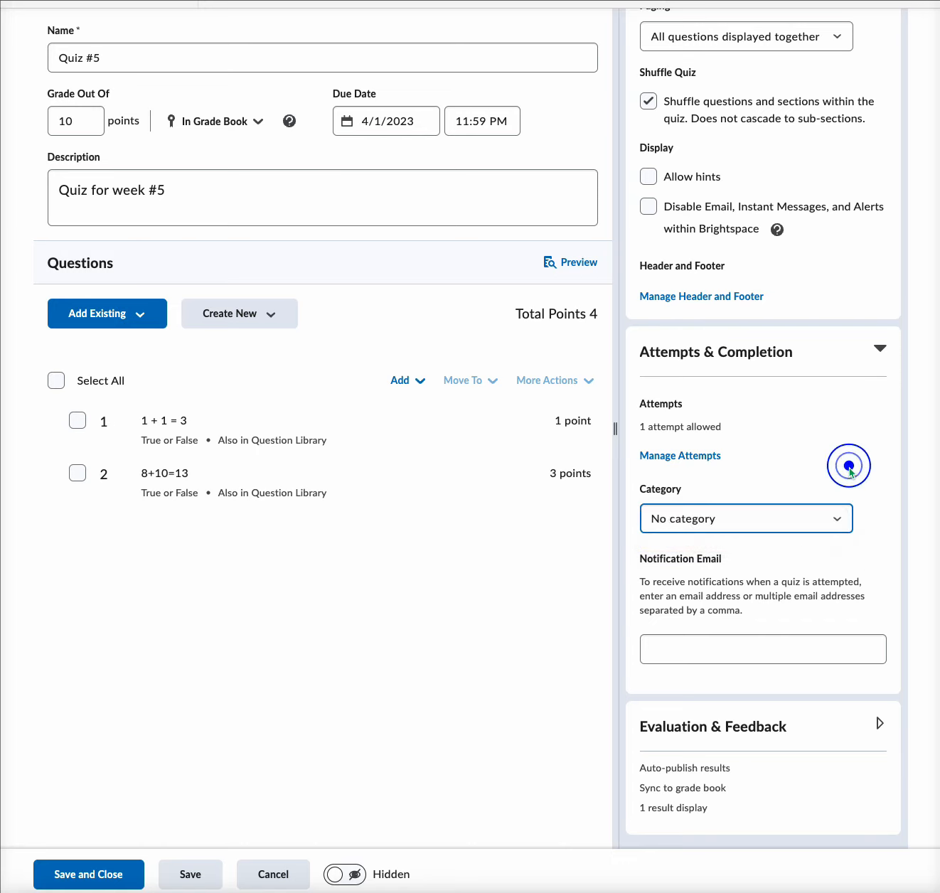
click(728, 657)
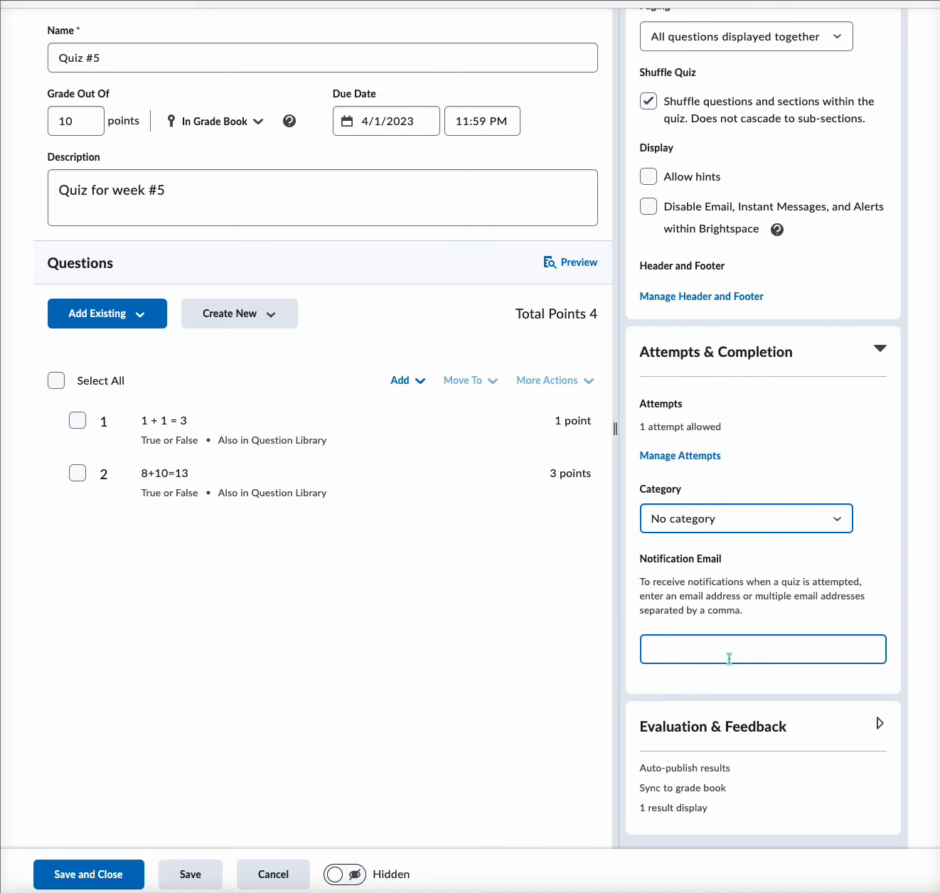
Switch auto-publishing of attempt results and grade book synchronization off and on again in the evaluation and feedback settings.
click(882, 723)
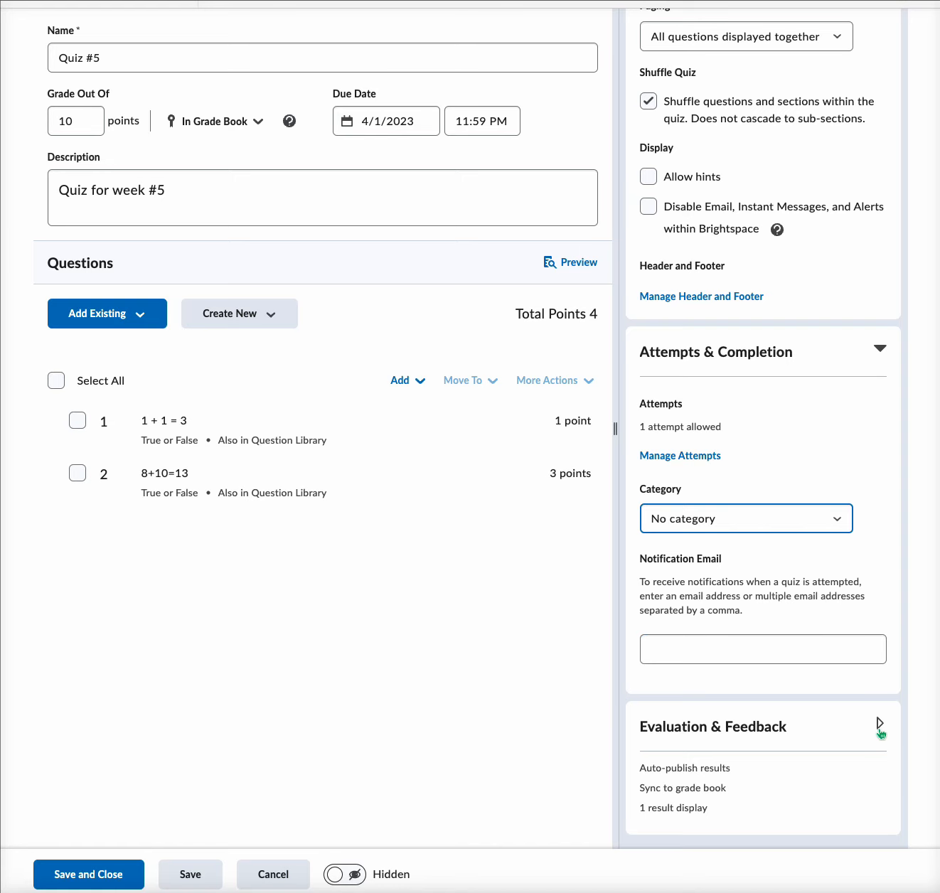
click(876, 724)
scroll(875, 724, down, 4)
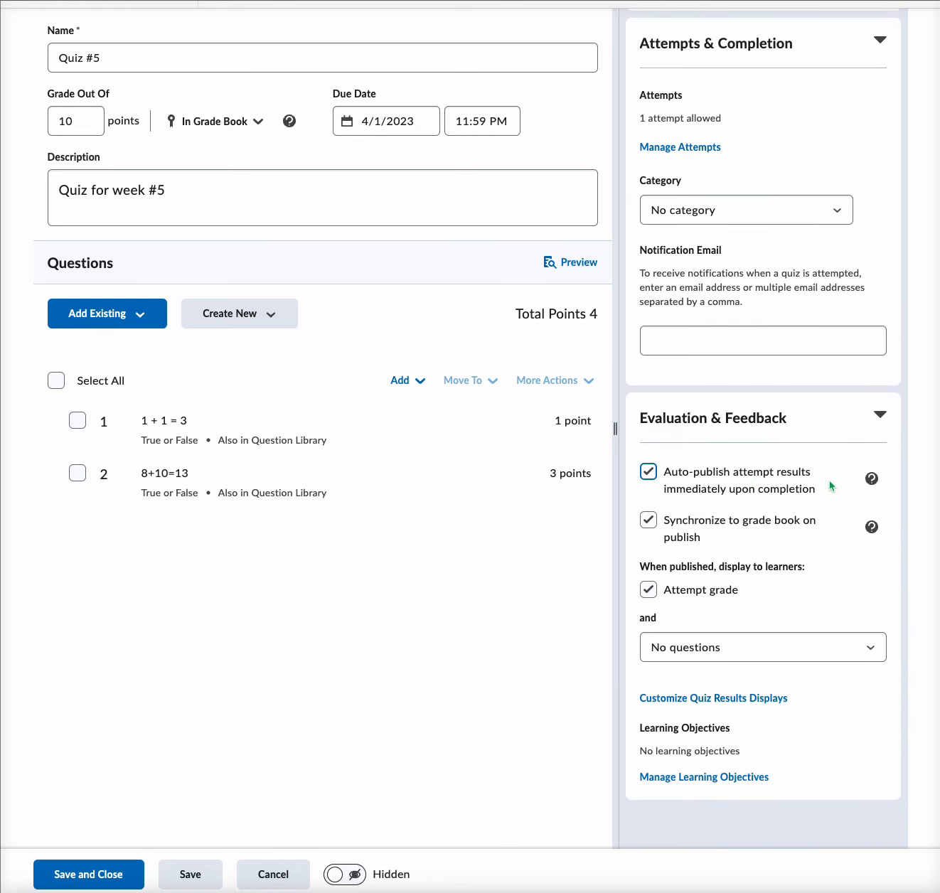
click(829, 480)
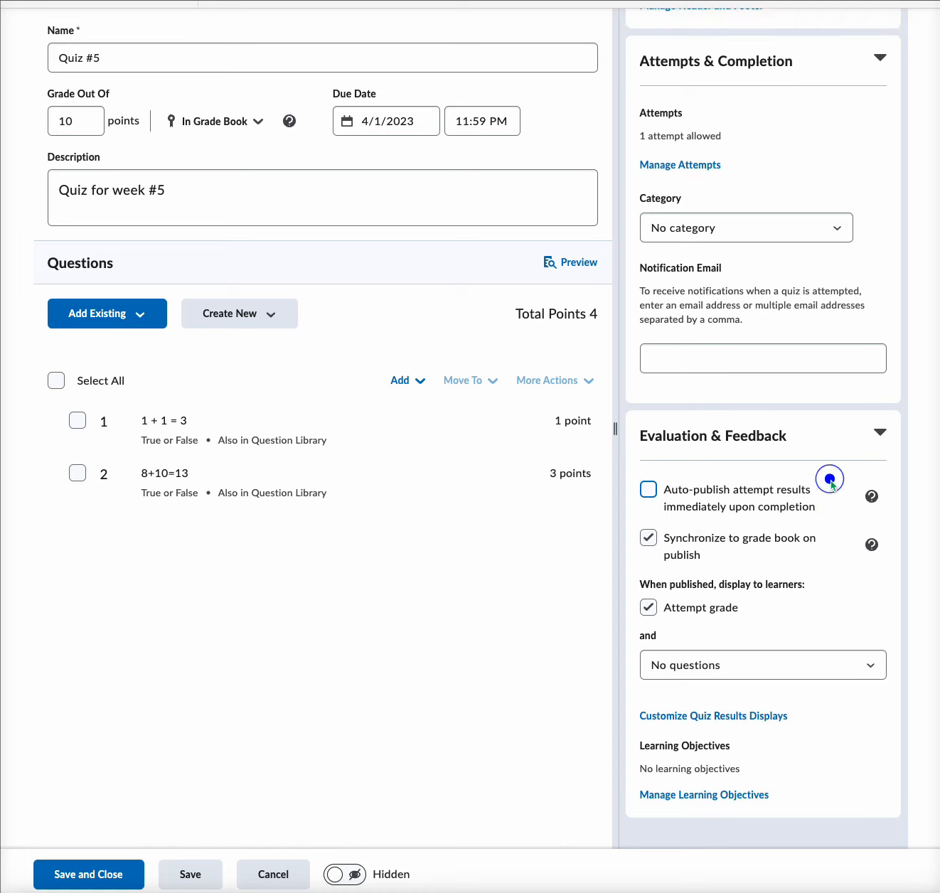
click(649, 491)
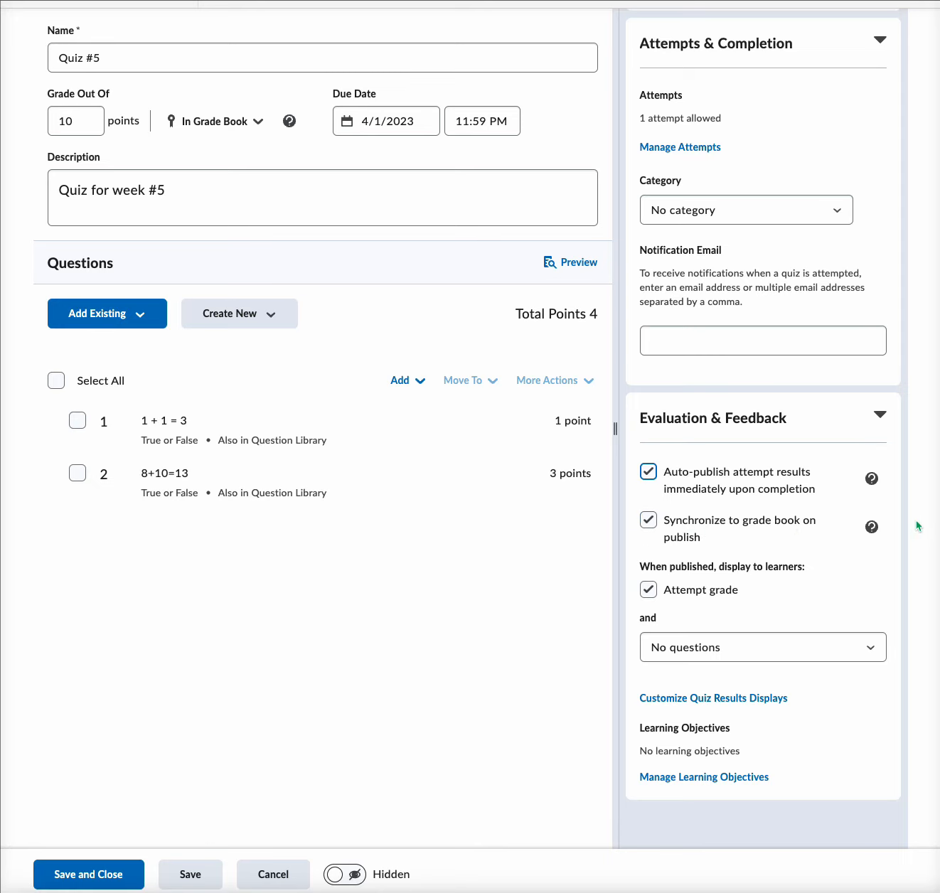
click(774, 535)
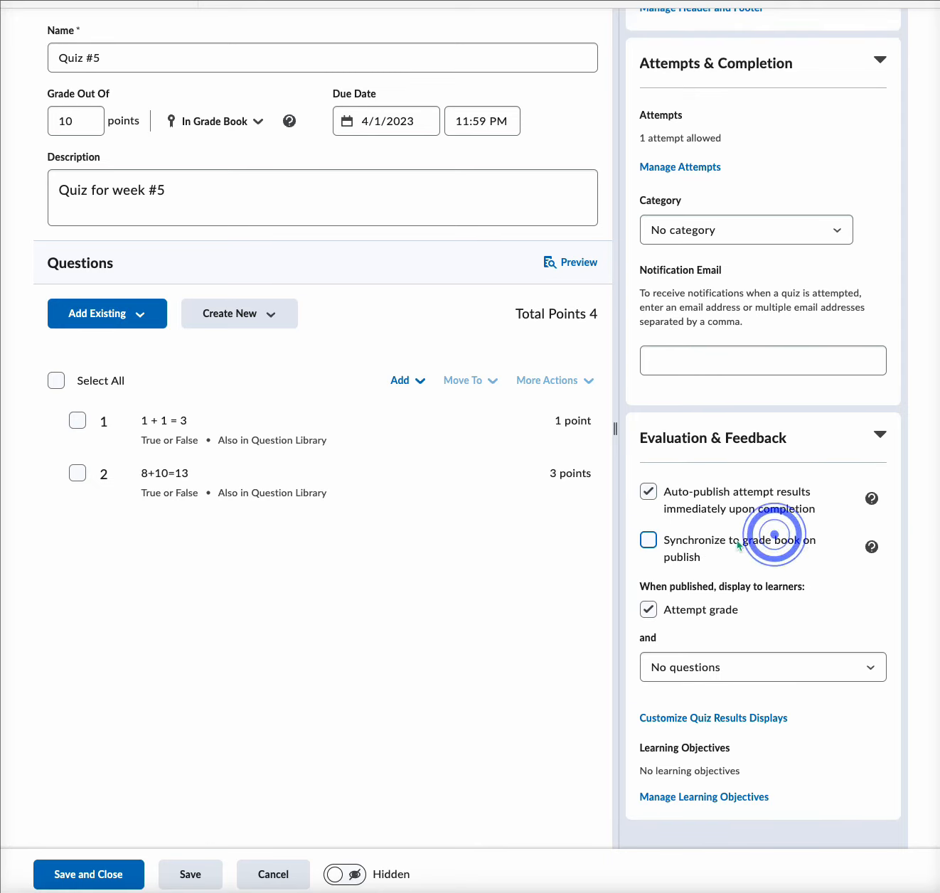
click(651, 543)
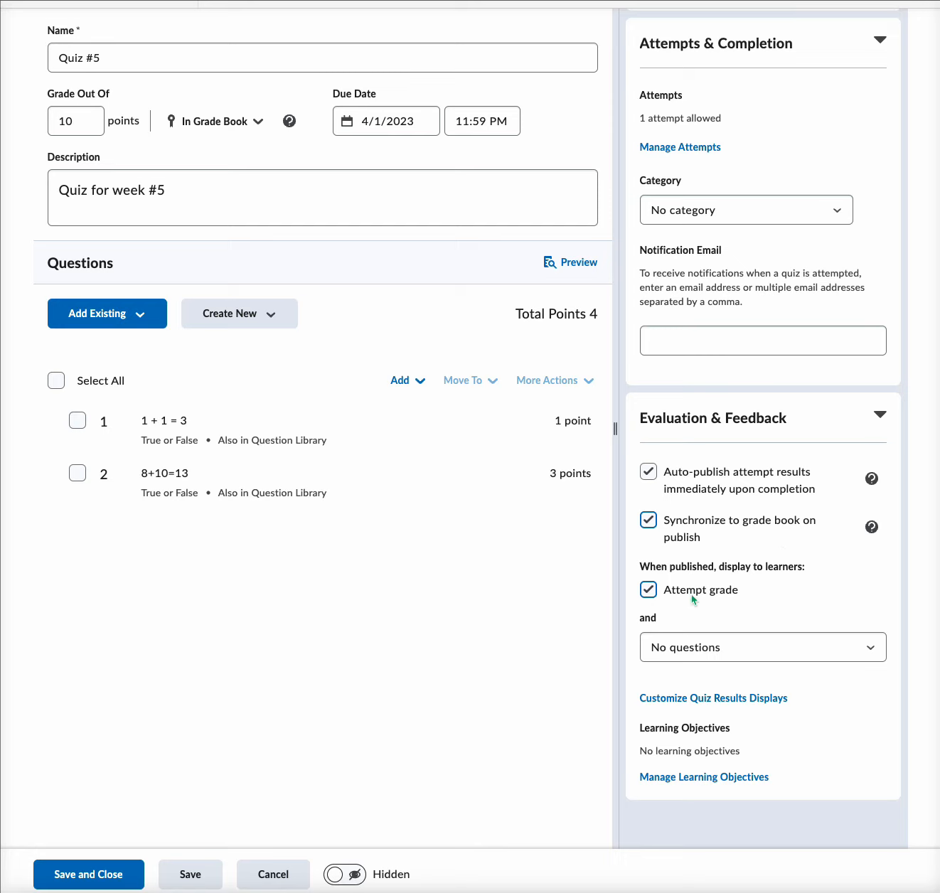
Review which questions can be displayed to learners with published results, and inspect the customizable quiz results displays.
click(857, 644)
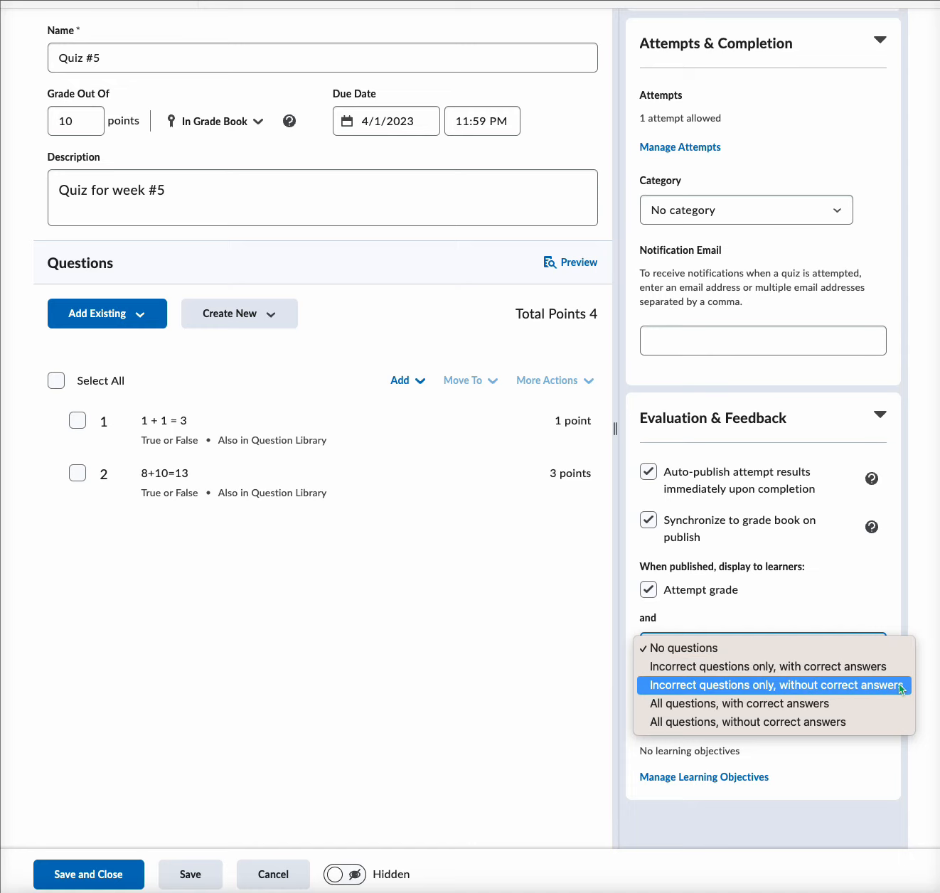
click(835, 616)
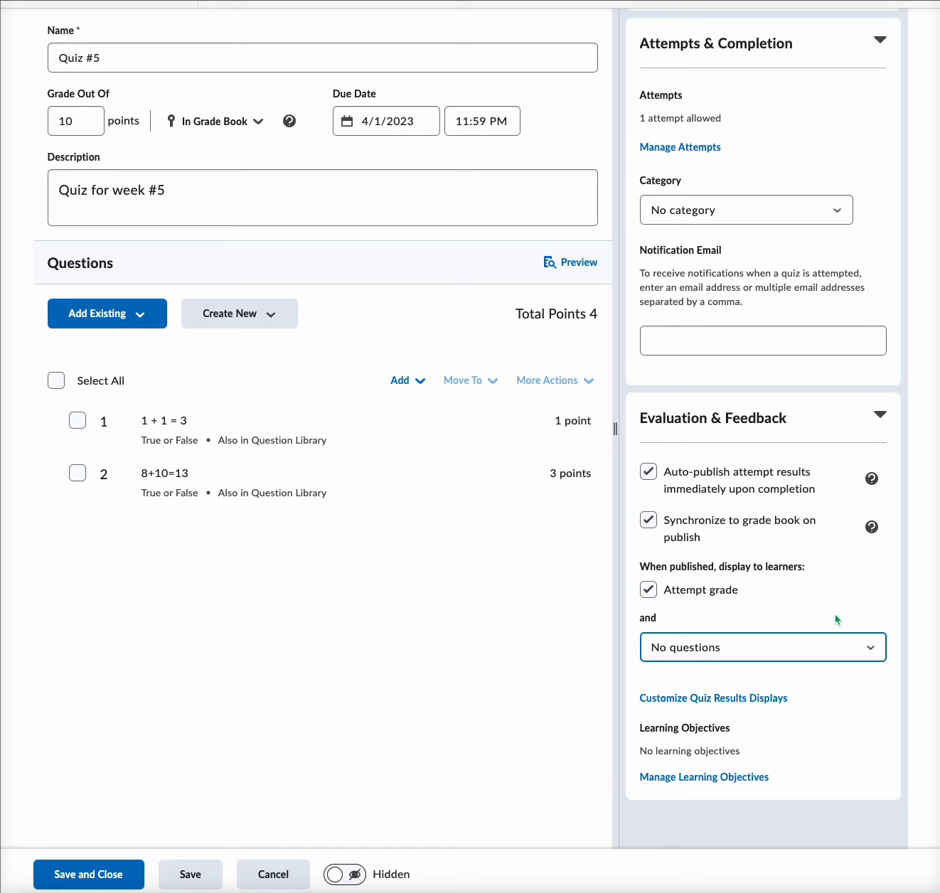
click(757, 705)
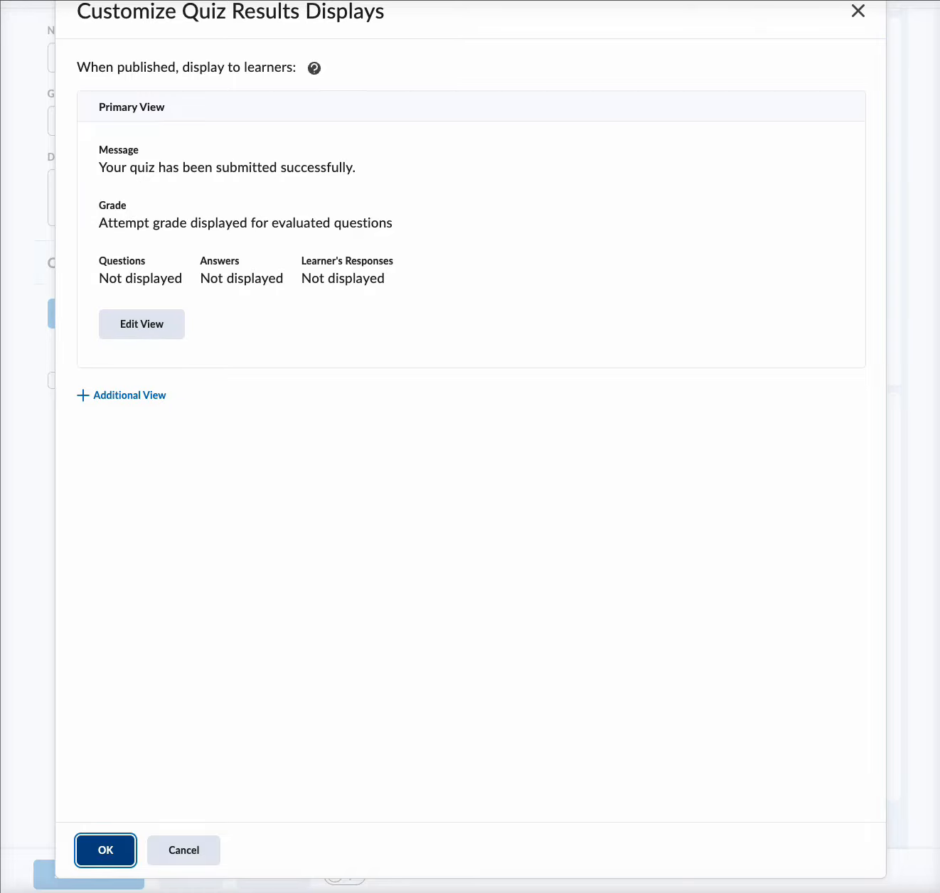
click(181, 845)
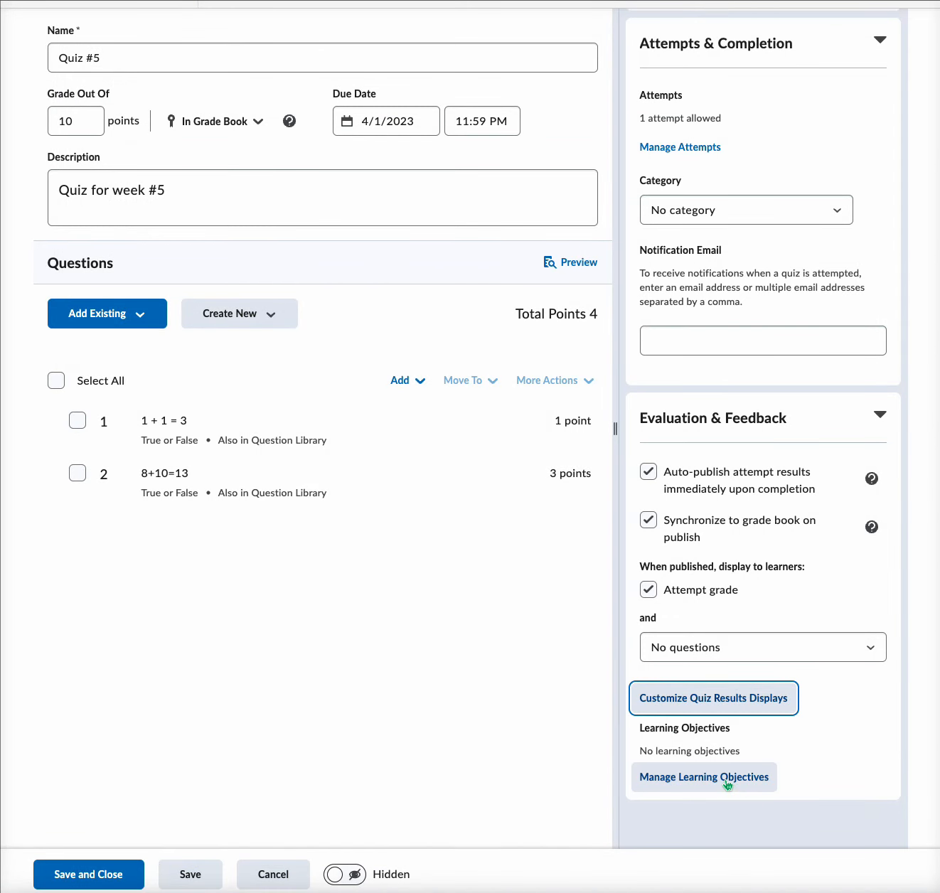
Save Quiz #5 and close it to return to the quiz list.
click(807, 774)
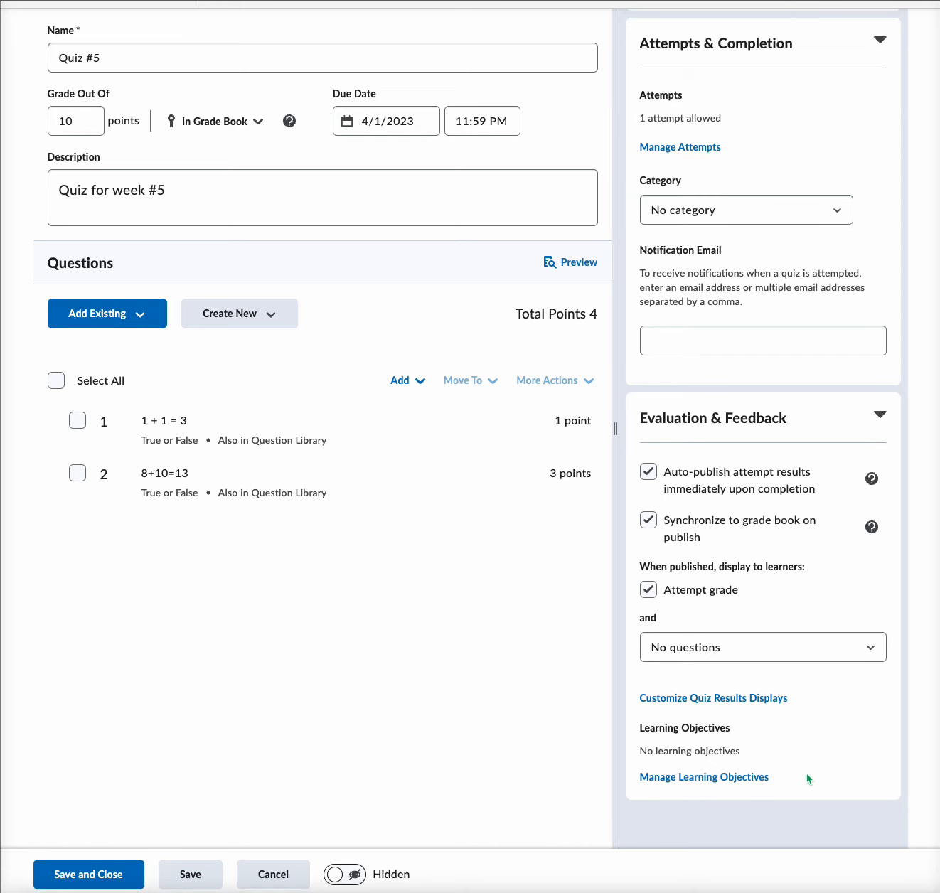
click(91, 878)
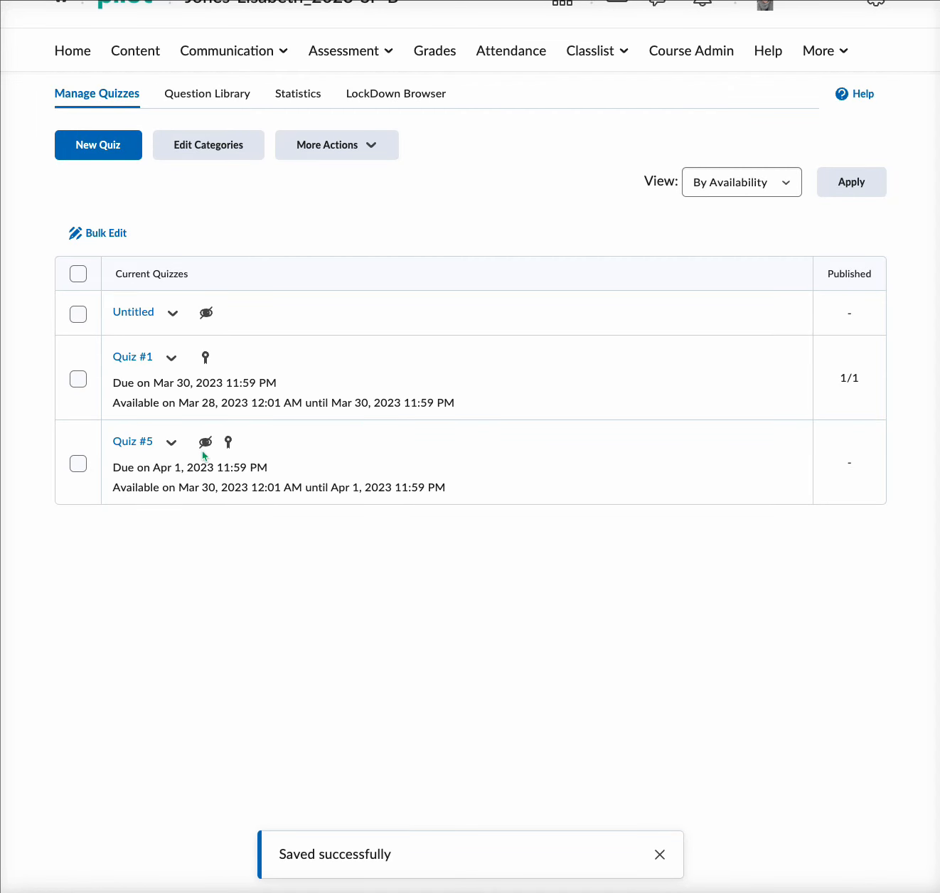
Reopen Quiz #5 for editing and review its availability dates and conditions.
click(144, 443)
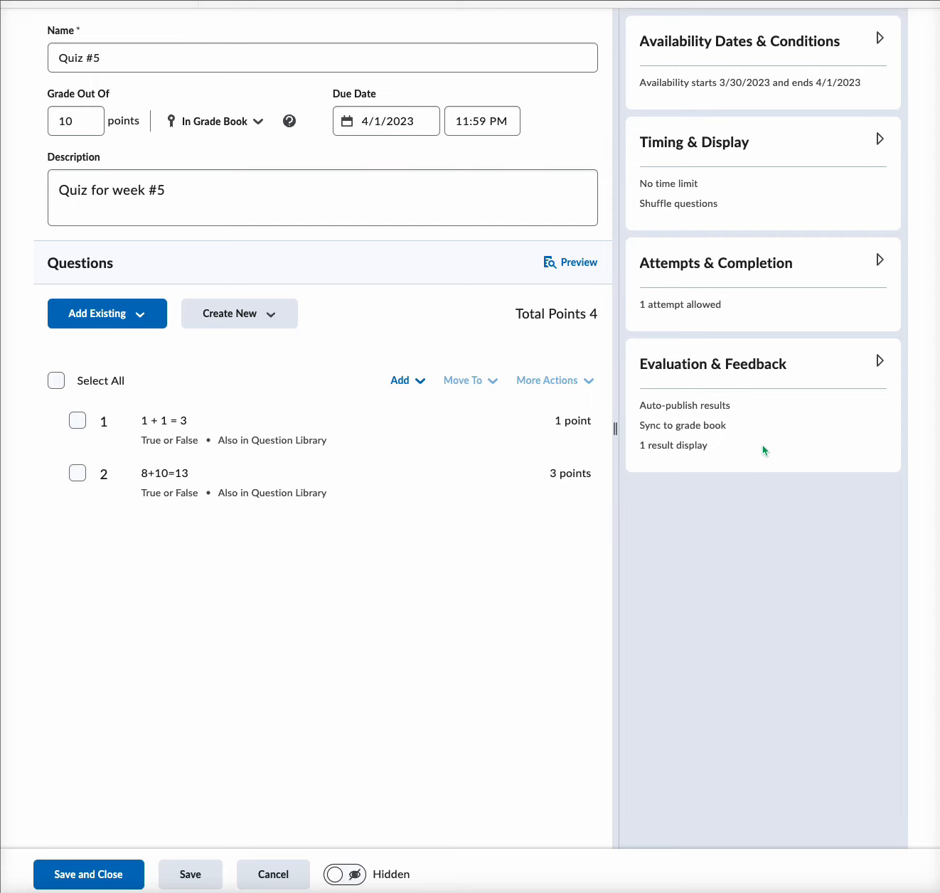
click(880, 39)
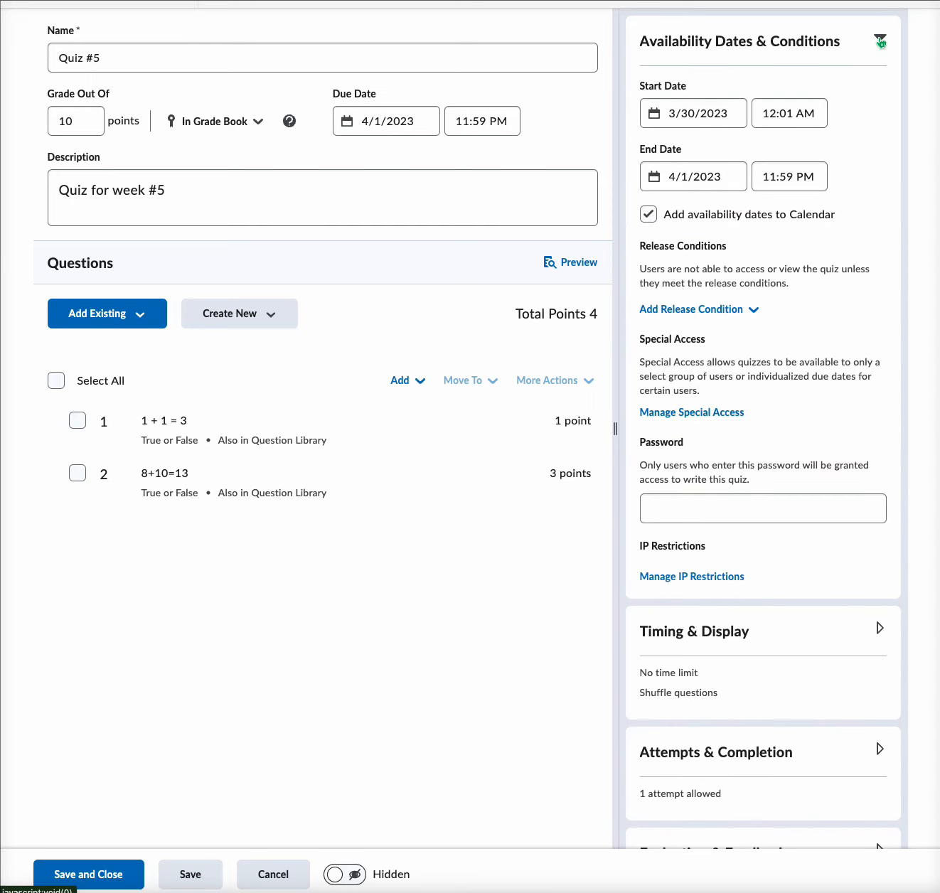
click(881, 39)
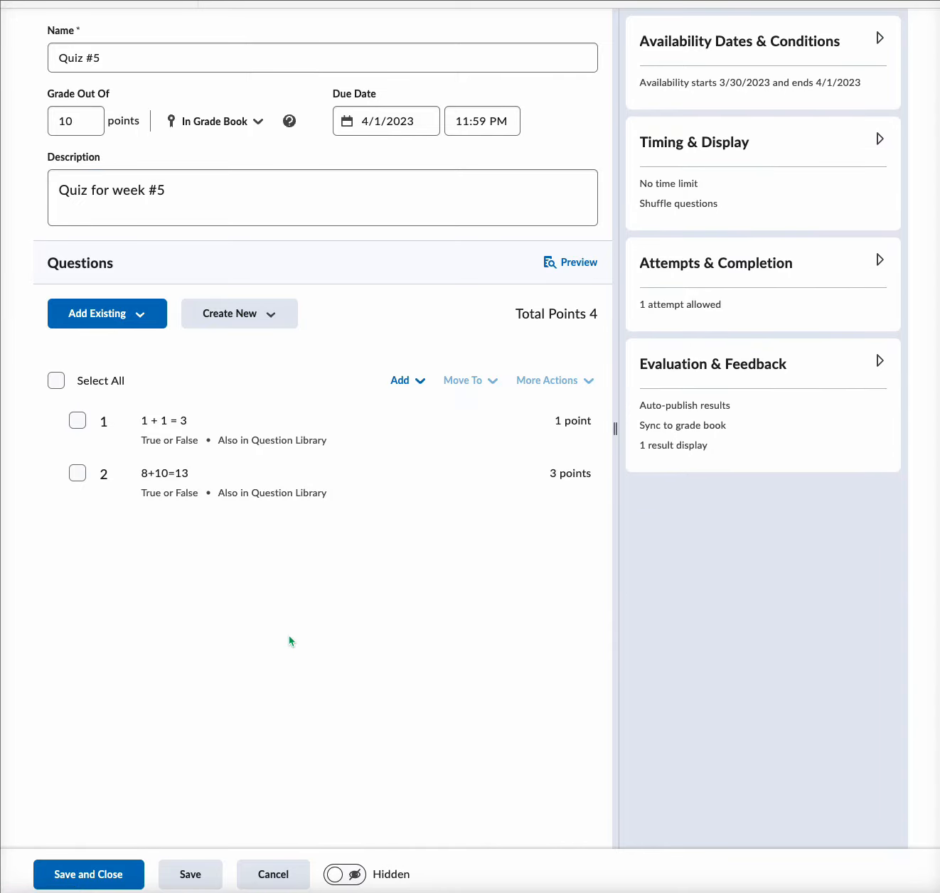